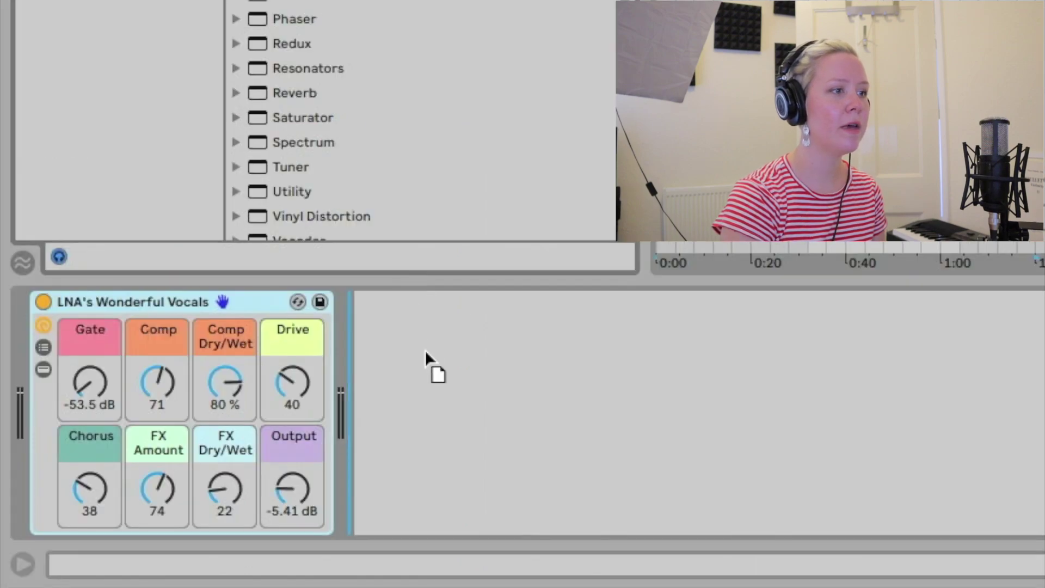
Add an Audio Effect Rack after LNA's Wonderful Vocals and load Gate, EQ Eight and Compressor into it.
left_click_drag(425, 349, 425, 350)
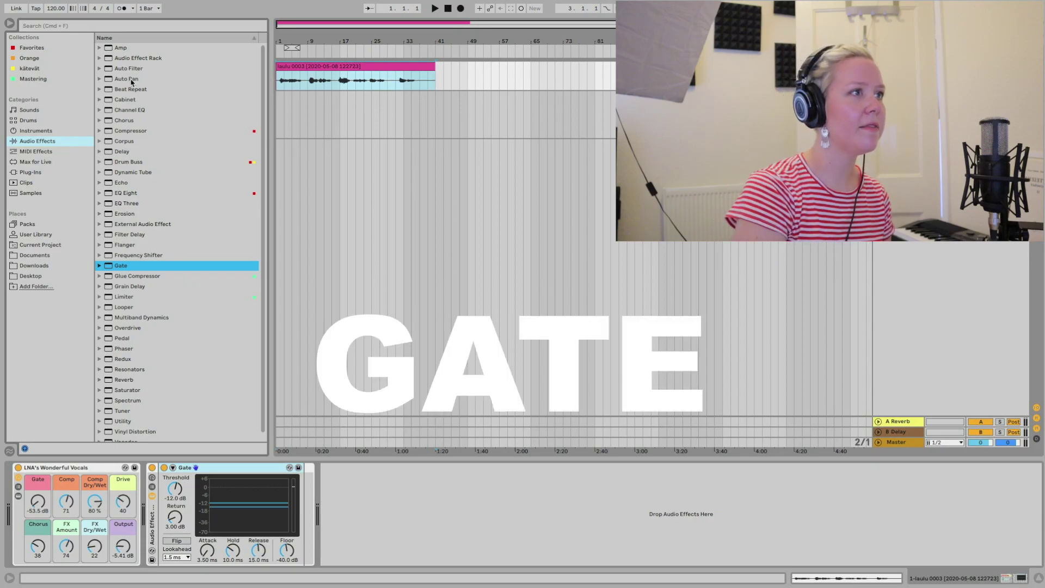
left_click(124, 251)
double_click(126, 192)
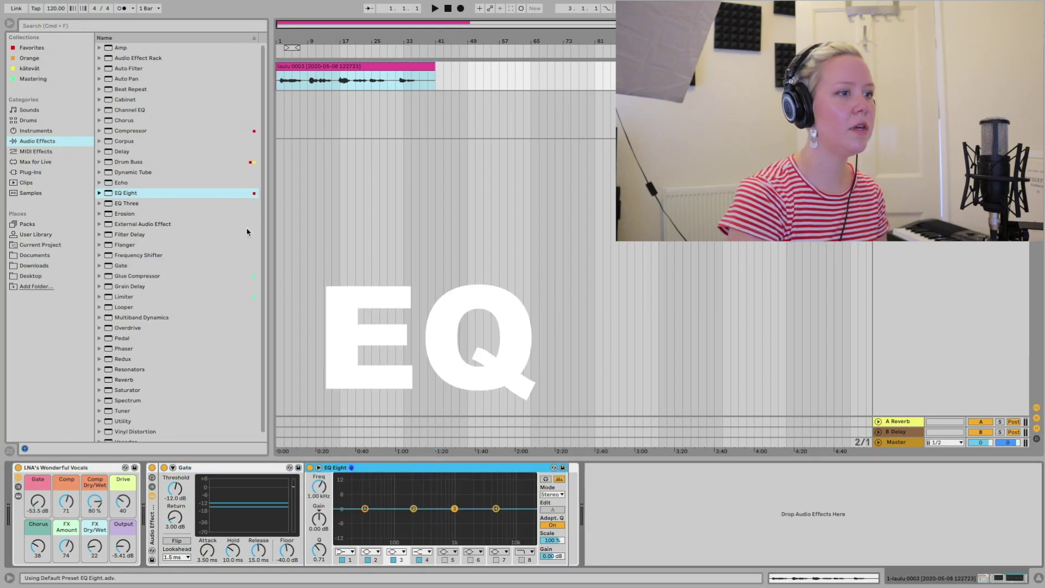
left_click_drag(131, 130, 642, 511)
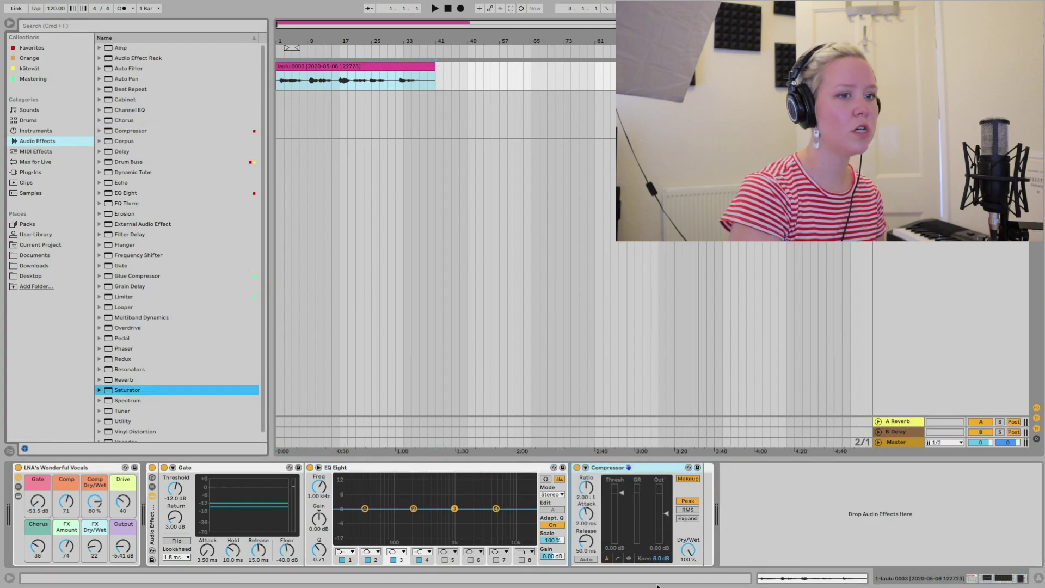
Add Saturator, Chorus, Reverb, Grain Delay and Utility after the Compressor in the new rack.
left_click_drag(657, 584, 746, 533)
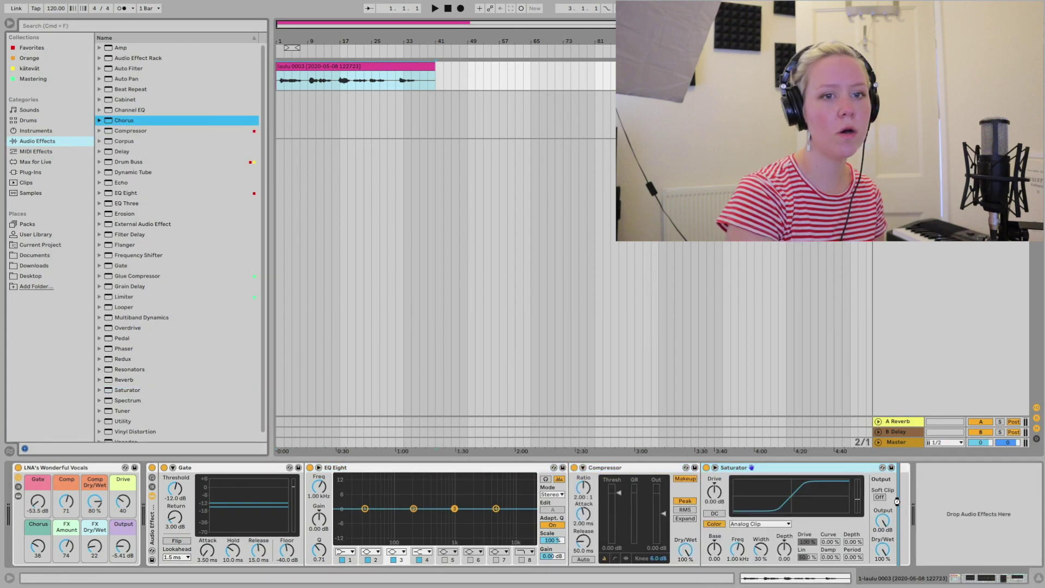
left_click_drag(896, 501, 896, 501)
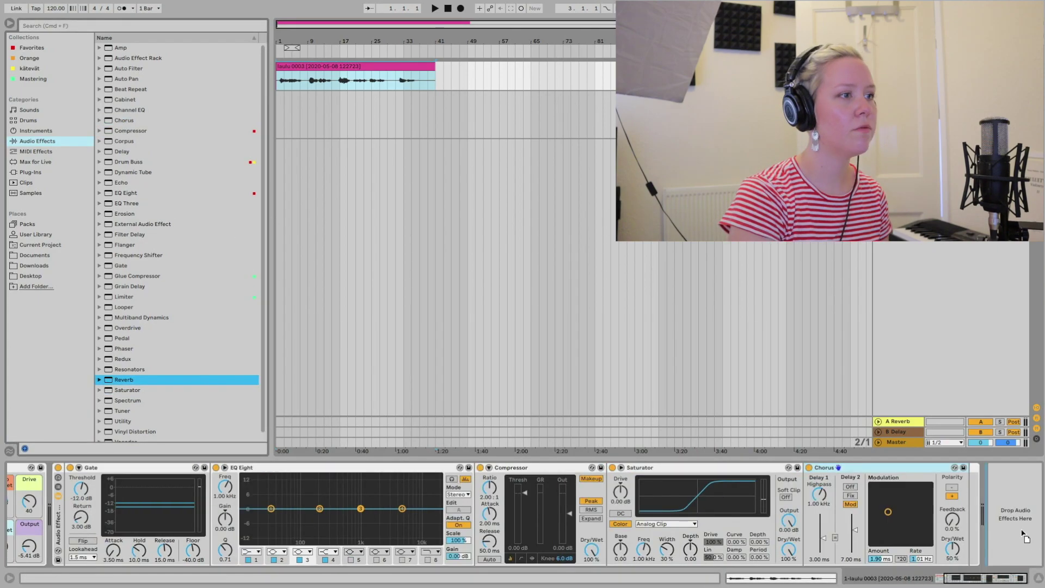
left_click_drag(976, 517, 974, 504)
left_click_drag(968, 505, 975, 510)
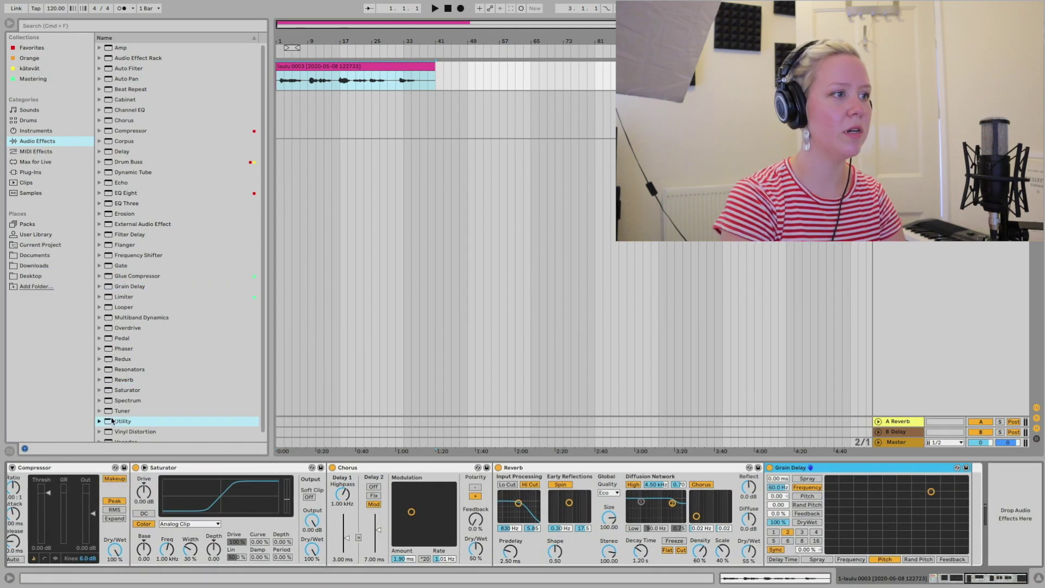
left_click_drag(113, 422, 968, 501)
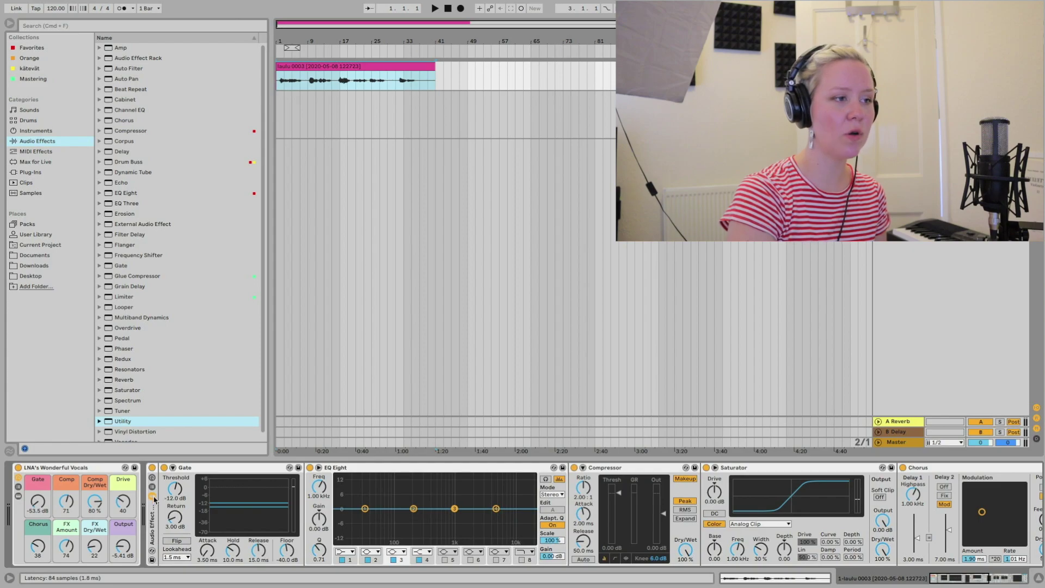
Toggle the new rack's device display and look through its effects in signal order.
left_click(153, 497)
left_click(153, 496)
left_click(153, 496)
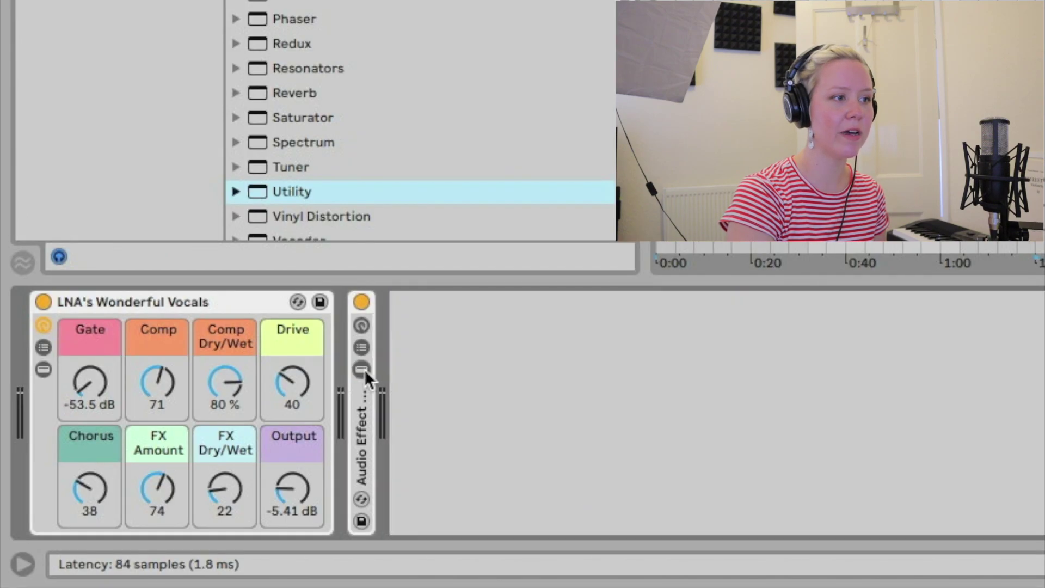
left_click(362, 370)
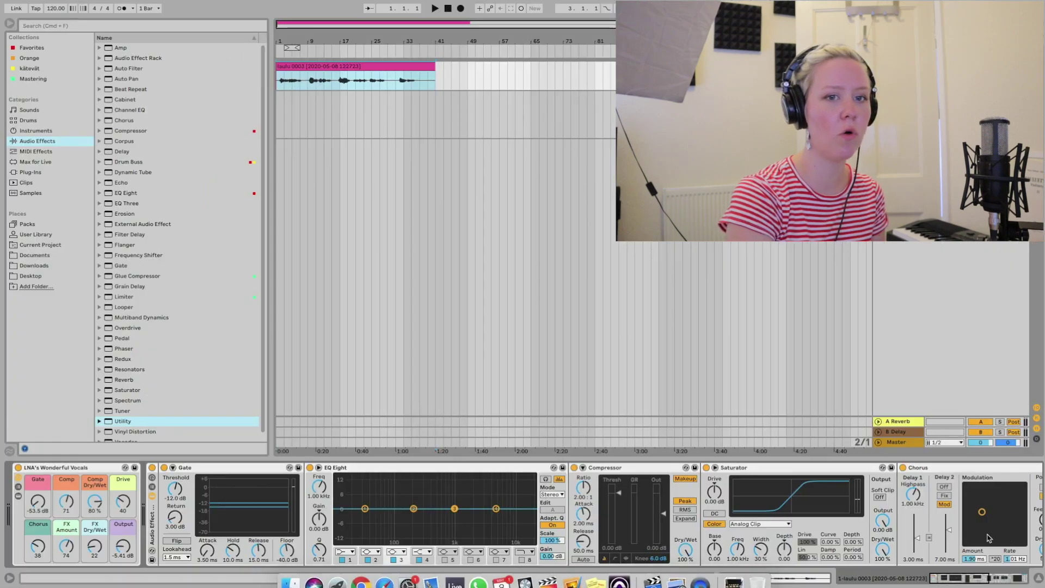
scroll(979, 522, "right", 5)
scroll(1023, 528, "left", 5)
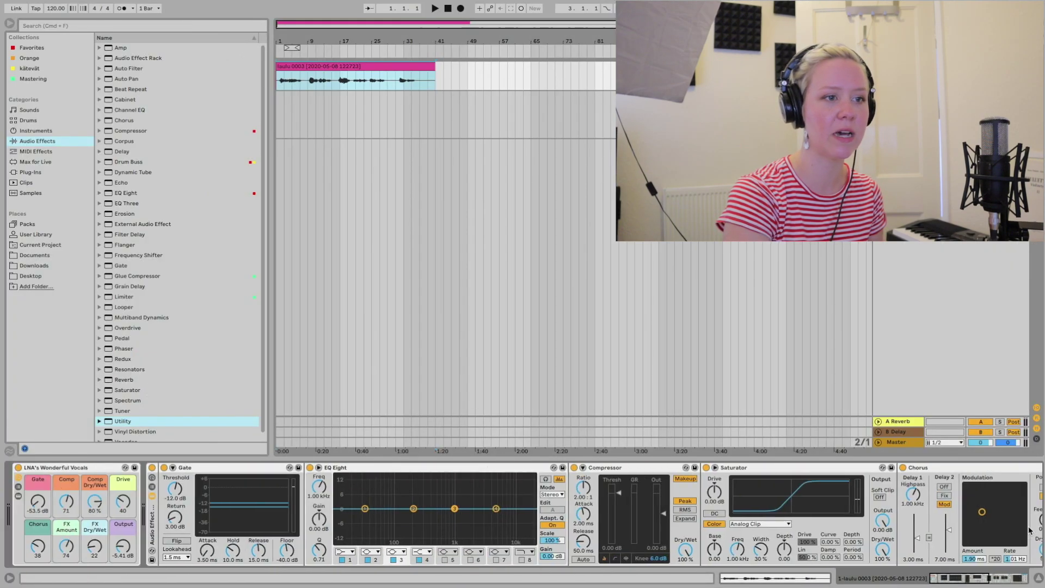
left_click(232, 469)
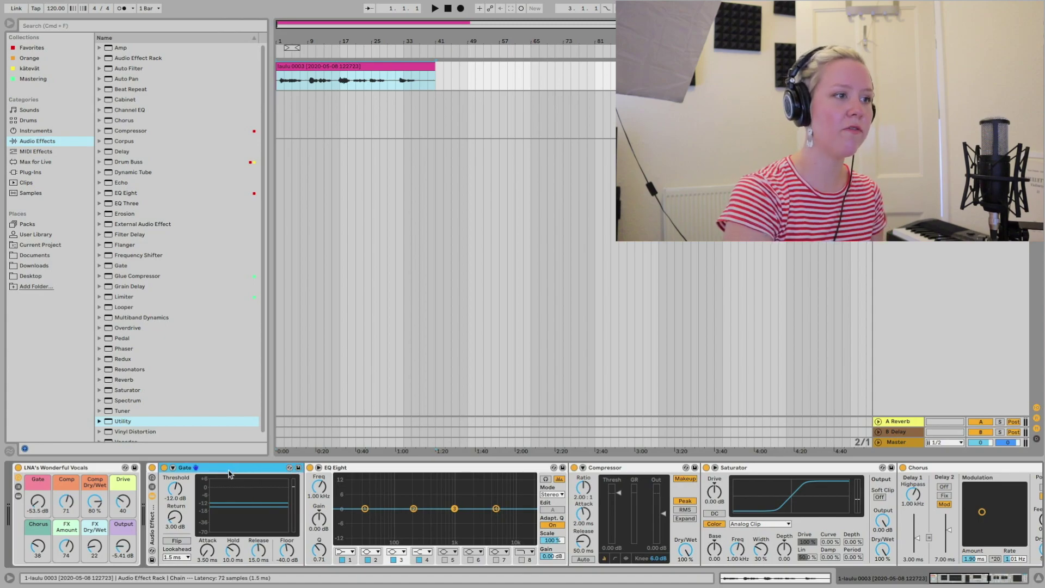
left_click(358, 473)
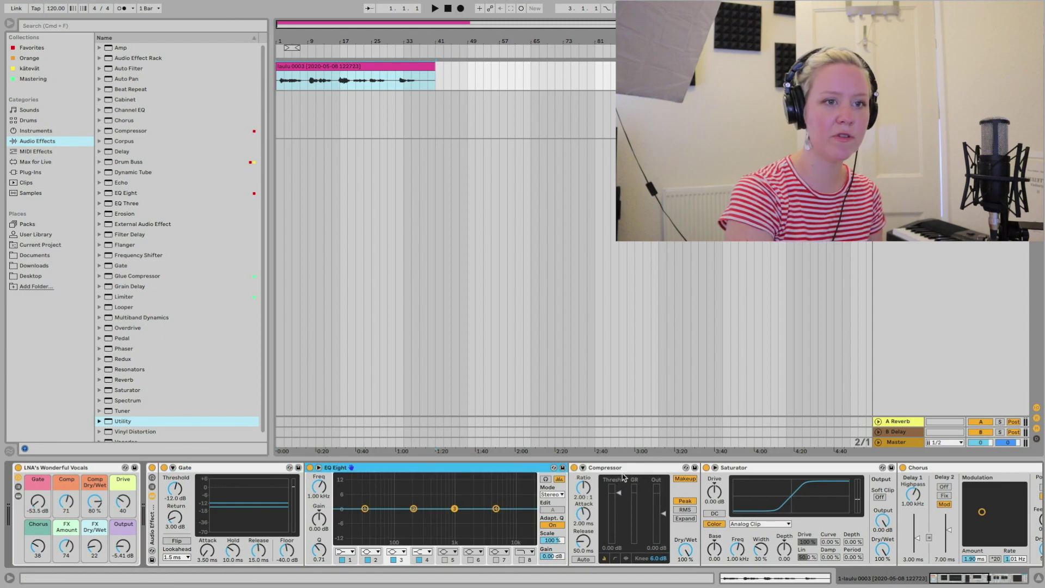
left_click(790, 475)
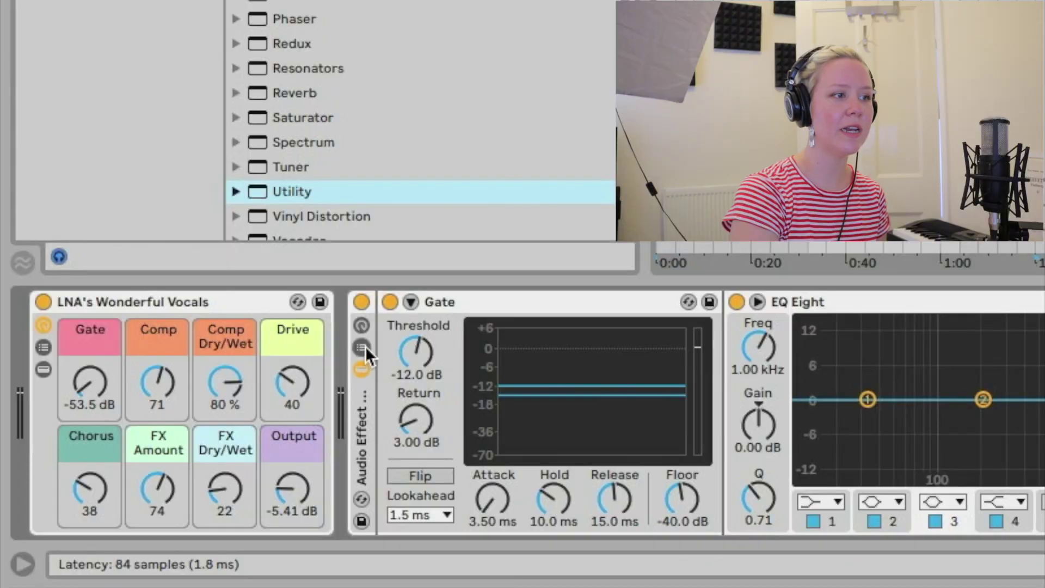
Show the new rack's chain list, rename its chain as wet, and display the rack's macro controls.
left_click(362, 346)
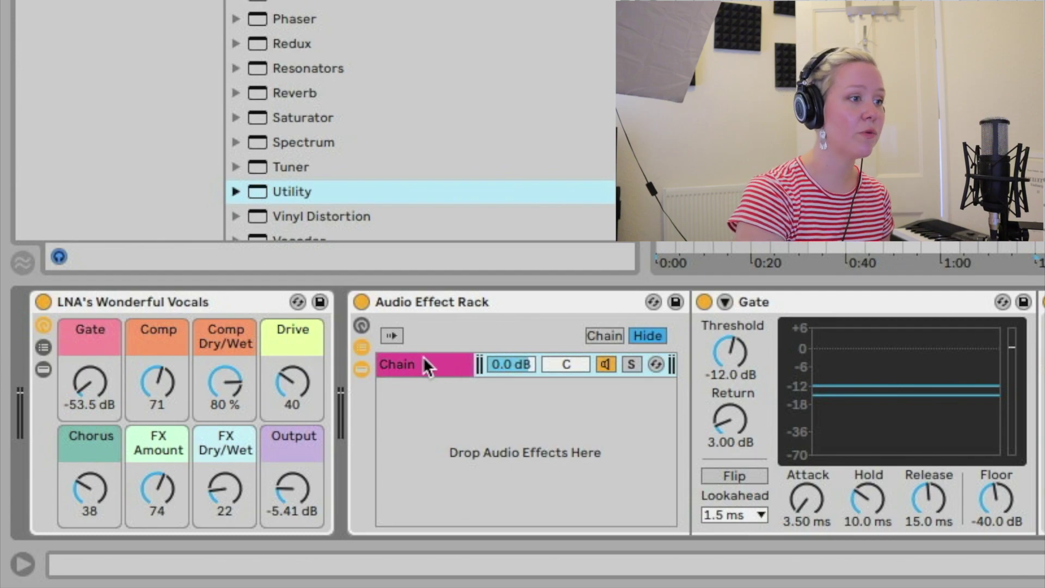
left_click(402, 367)
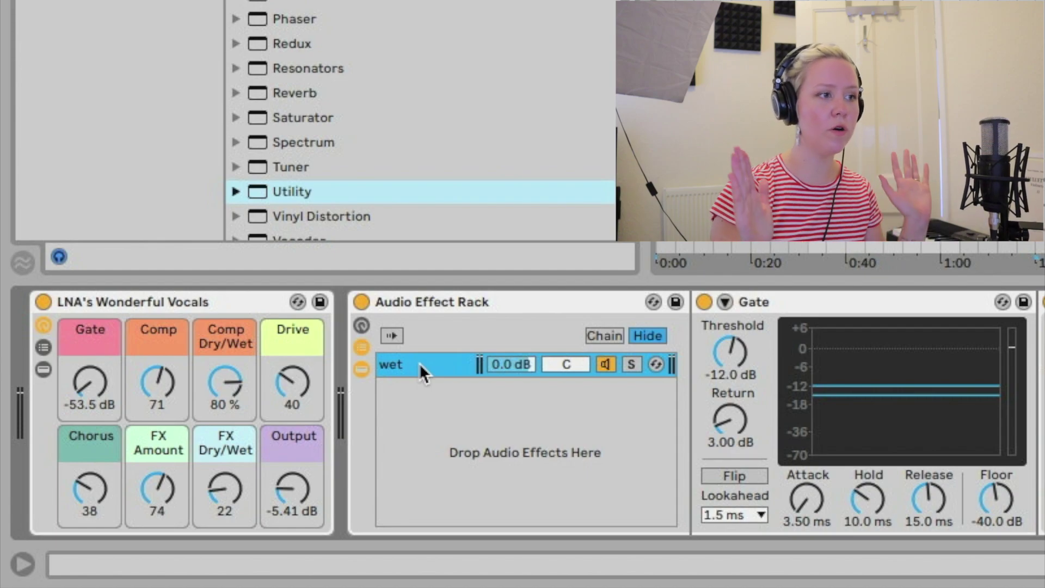
left_click(361, 326)
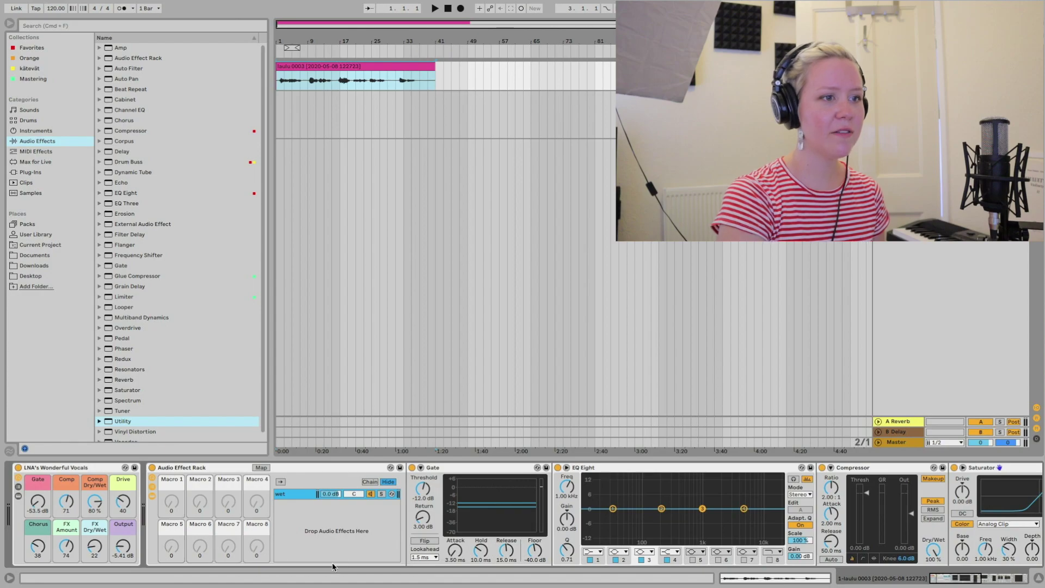
Collapse all eight devices in the wet chain, from Gate through Utility.
double_click(502, 468)
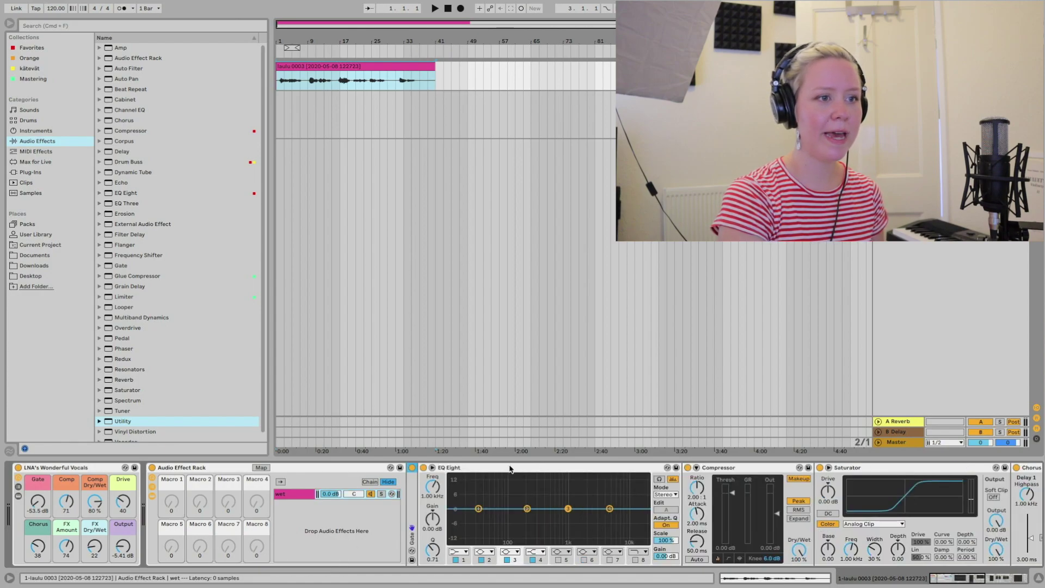
double_click(518, 471)
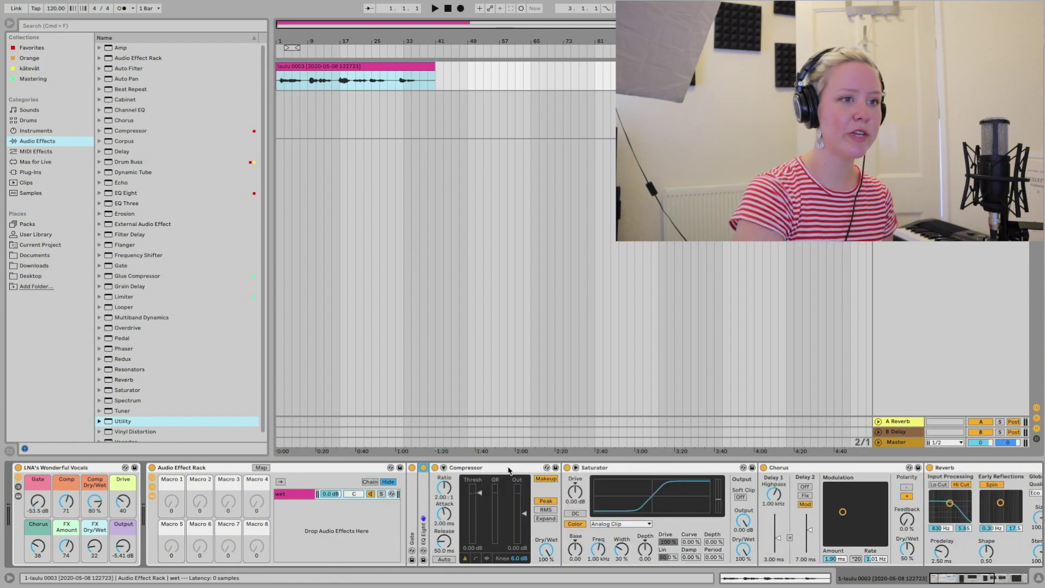
left_click(504, 469)
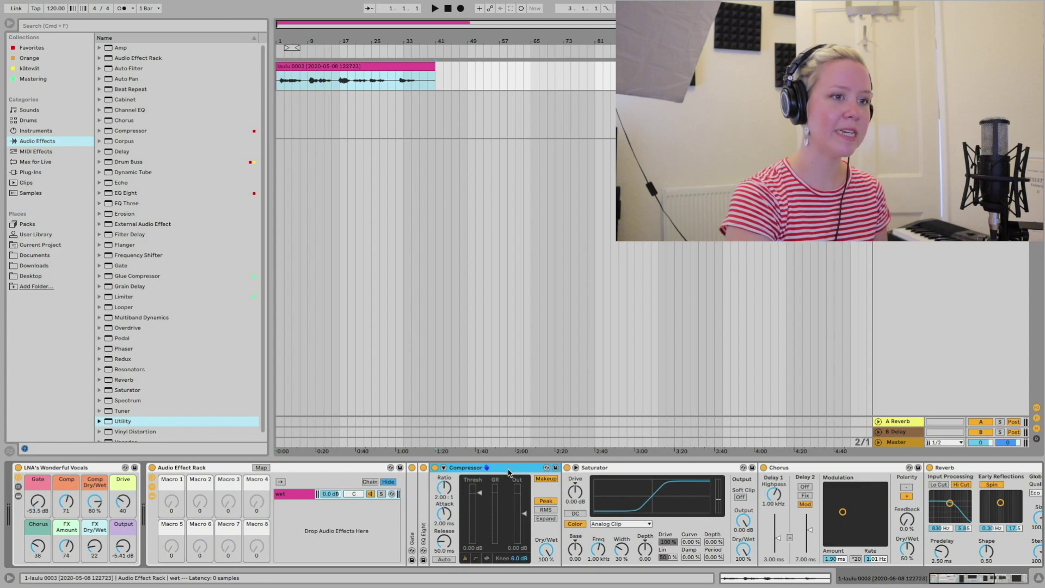
double_click(508, 469)
double_click(530, 469)
double_click(561, 470)
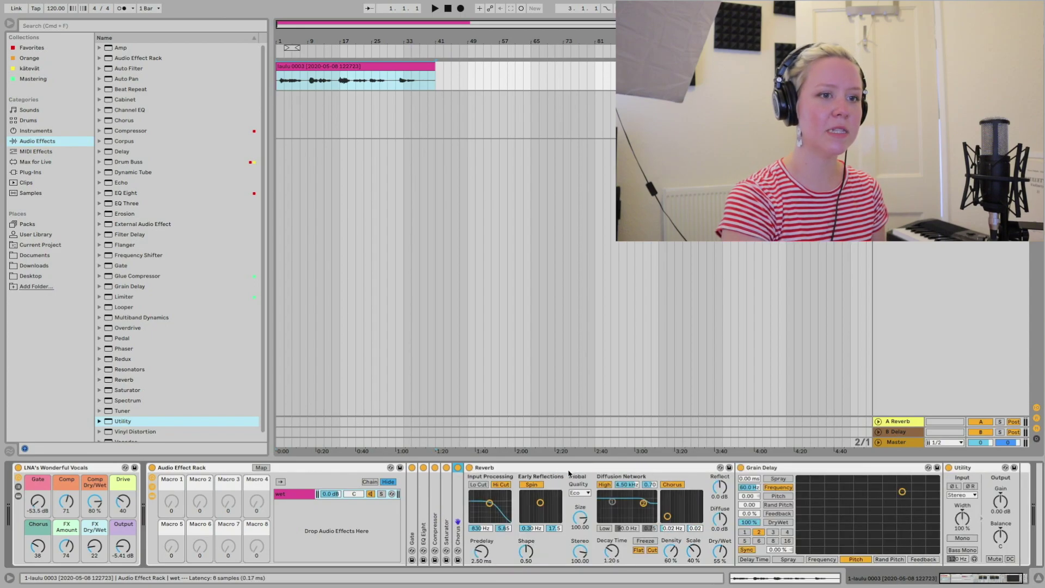
double_click(569, 470)
double_click(615, 470)
double_click(531, 471)
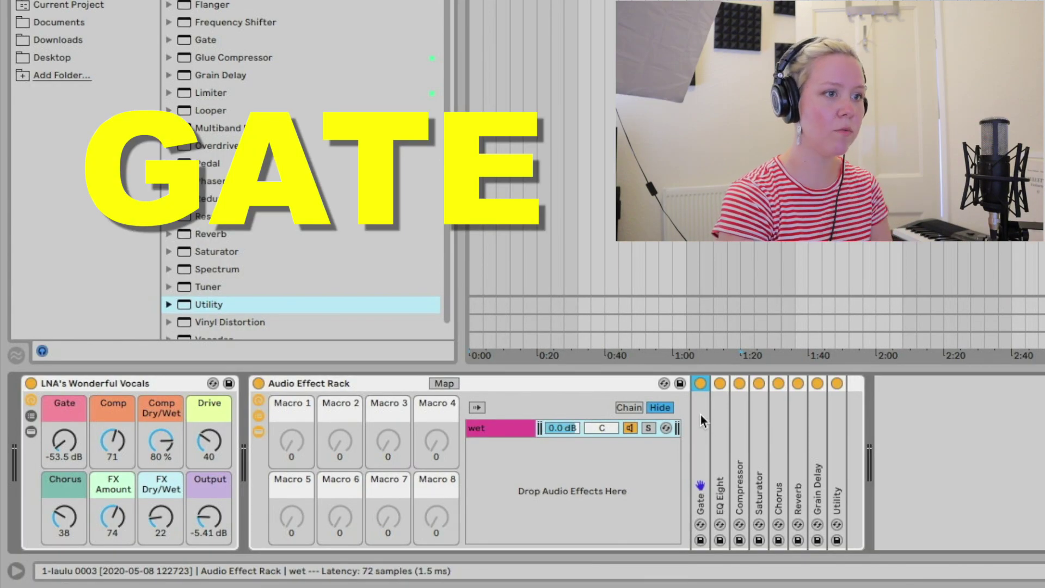
Expand the Gate device, then rename the rack's Macro 1 as Gate and colour it pink.
double_click(700, 414)
left_click(298, 414)
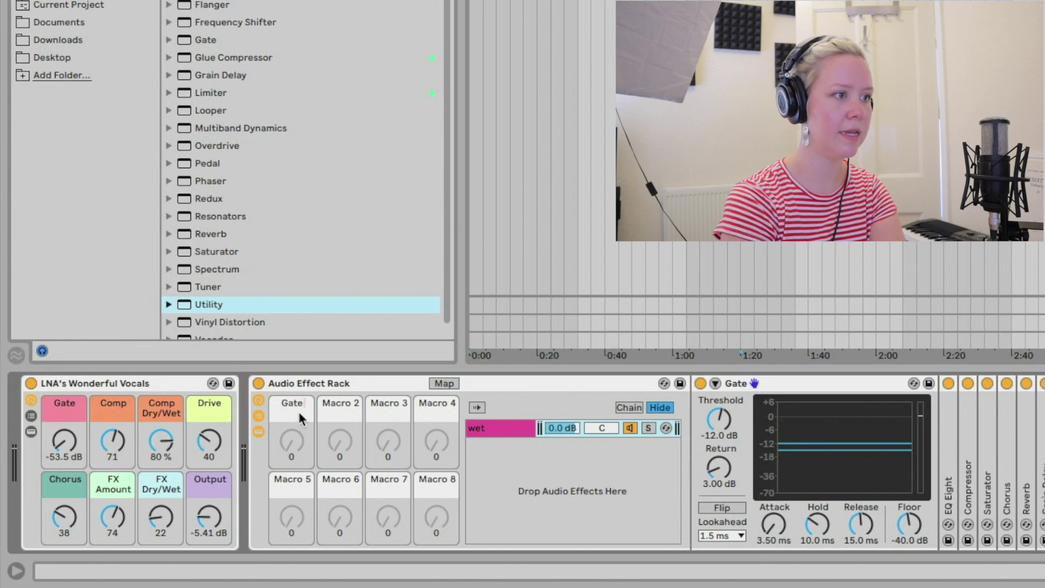
left_click(298, 418)
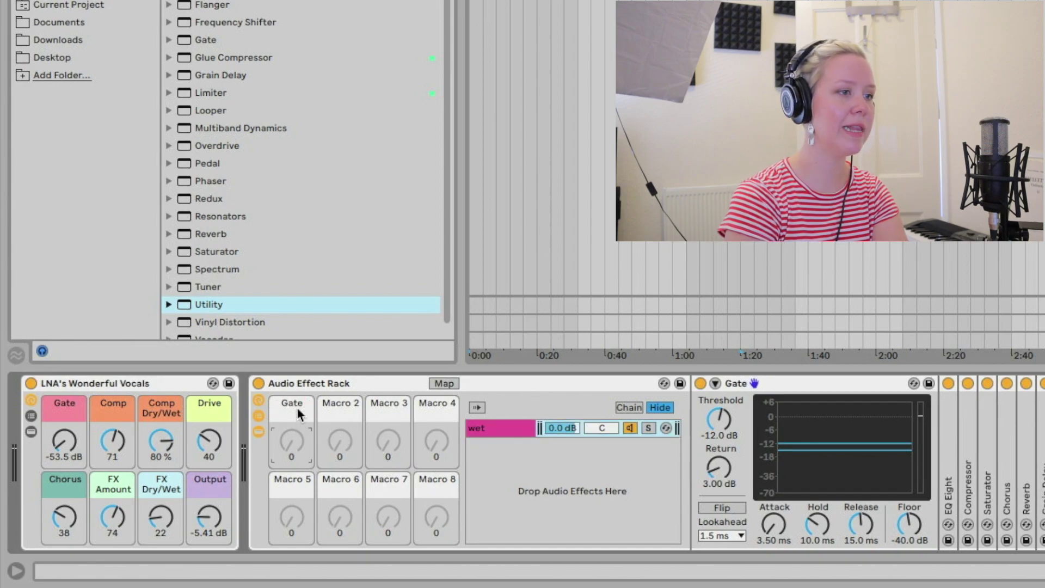
right_click(295, 403)
left_click(309, 335)
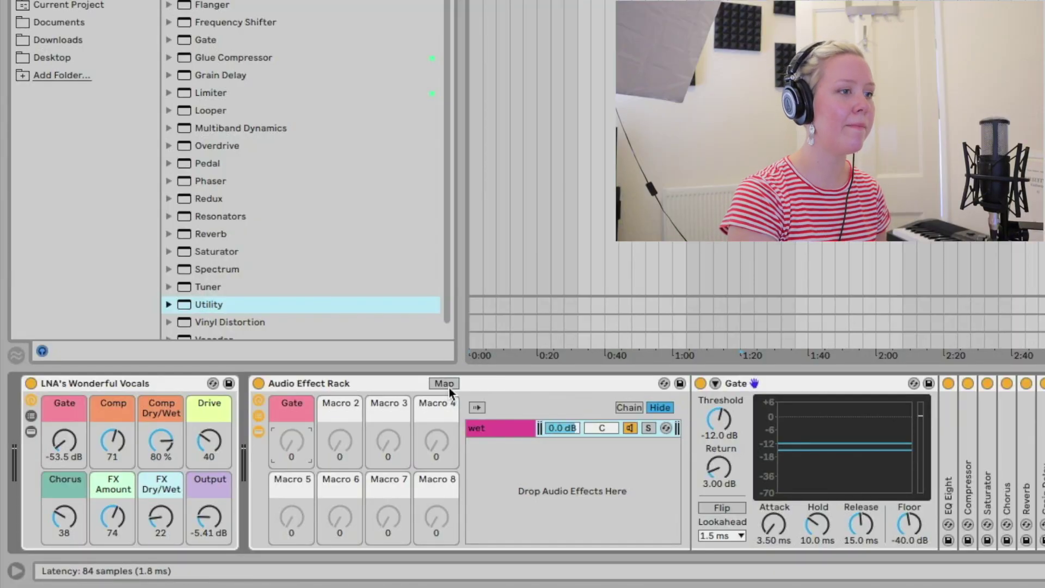
Map the Gate device's Threshold to the Gate macro, set the macro to -32.0 dB, and collapse the device.
left_click(448, 387)
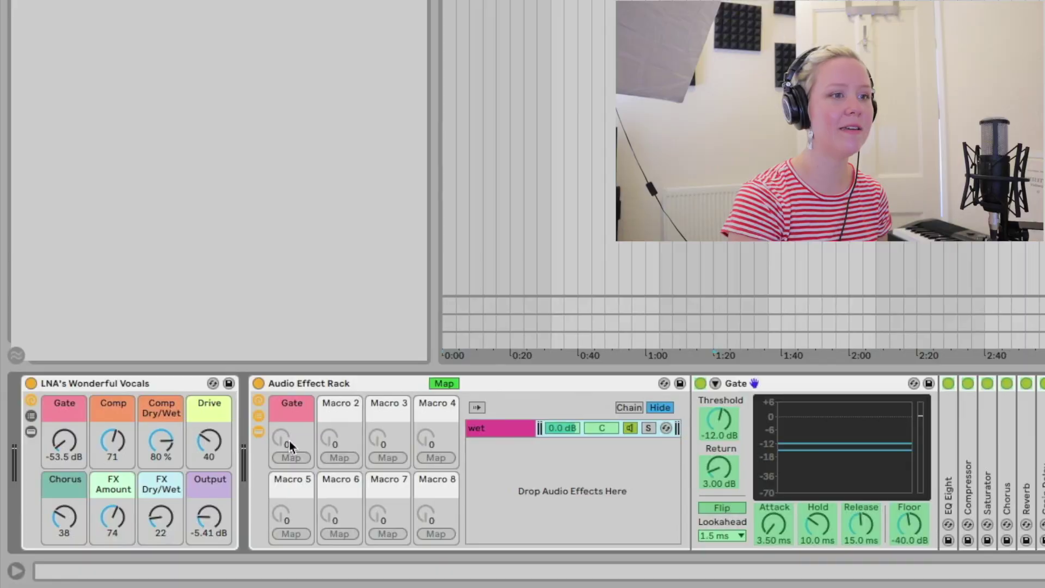
left_click(717, 424)
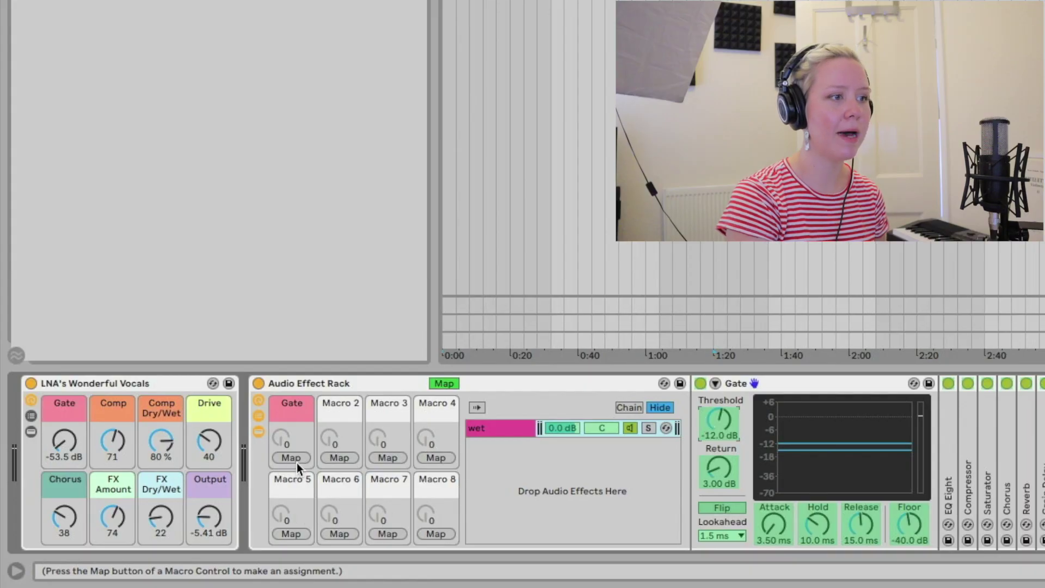
left_click(291, 457)
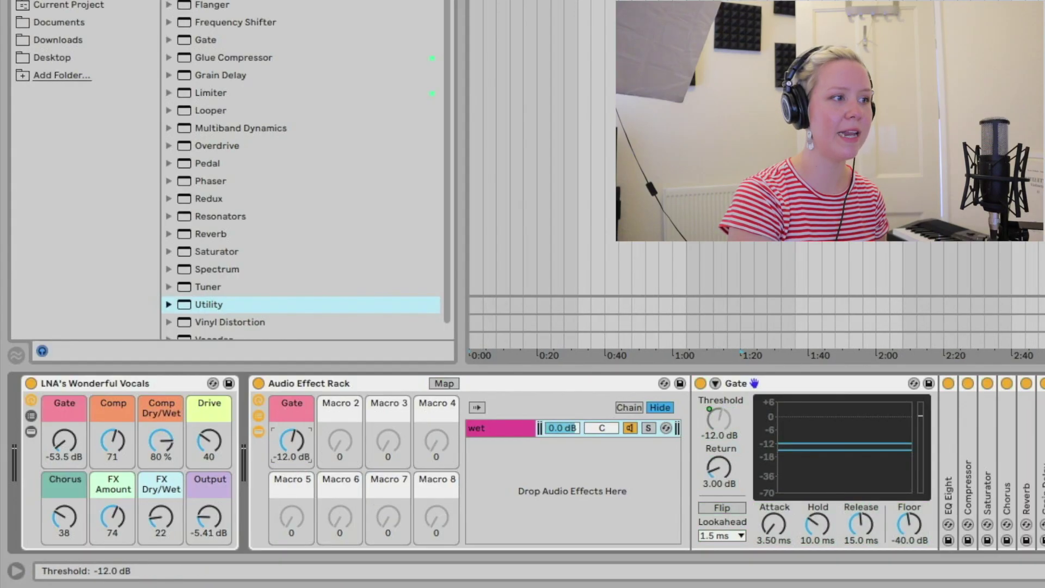
mouse_move(292, 440)
left_mouse_down()
mouse_move(292, 463)
mouse_move(292, 420)
mouse_move(292, 451)
left_mouse_up()
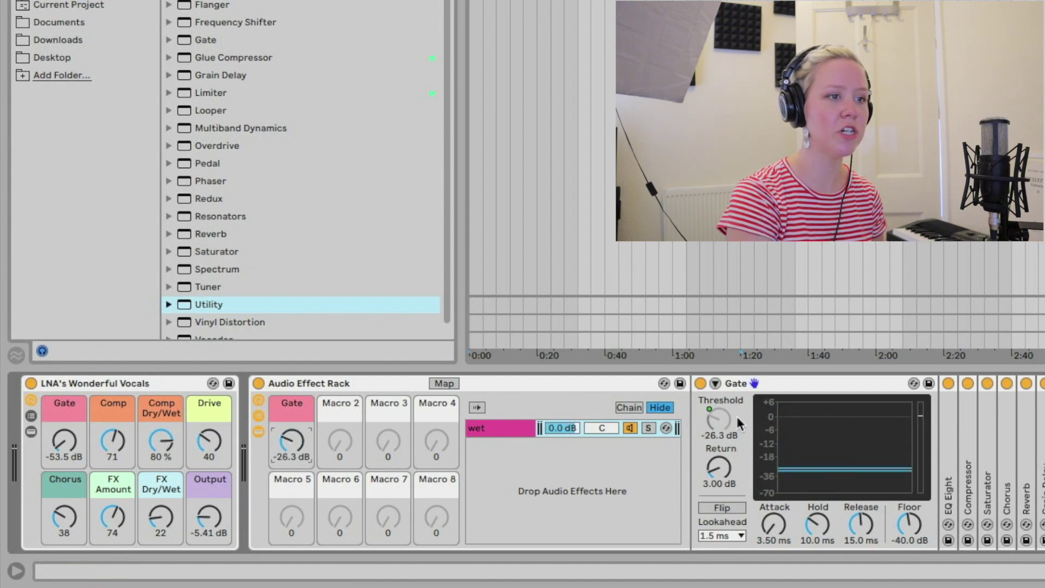
left_click_drag(292, 452, 292, 457)
double_click(825, 384)
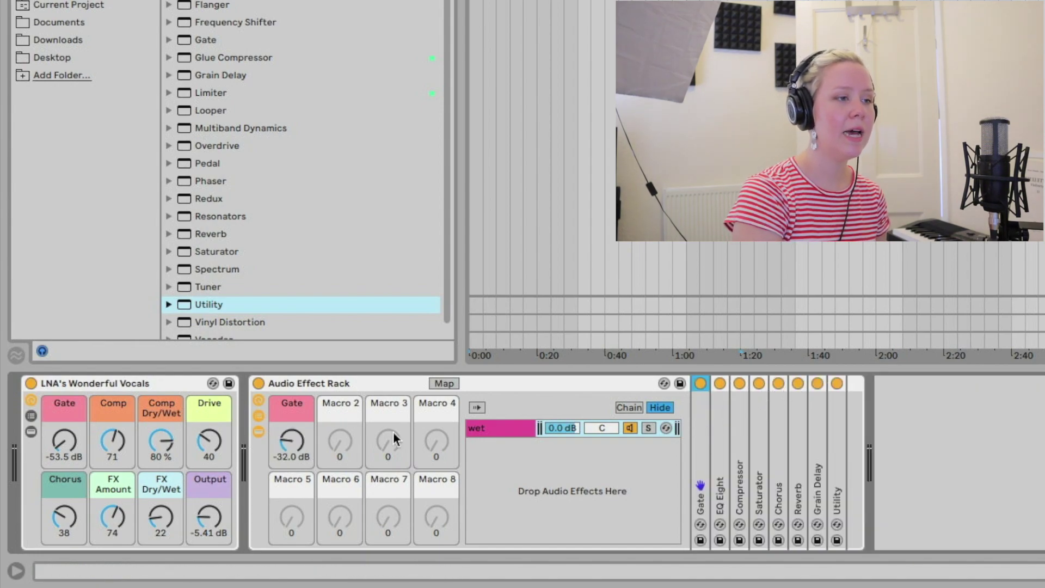
Expand EQ Eight and set band 1 to a low-cut filter at about 144 Hz.
left_click(349, 414)
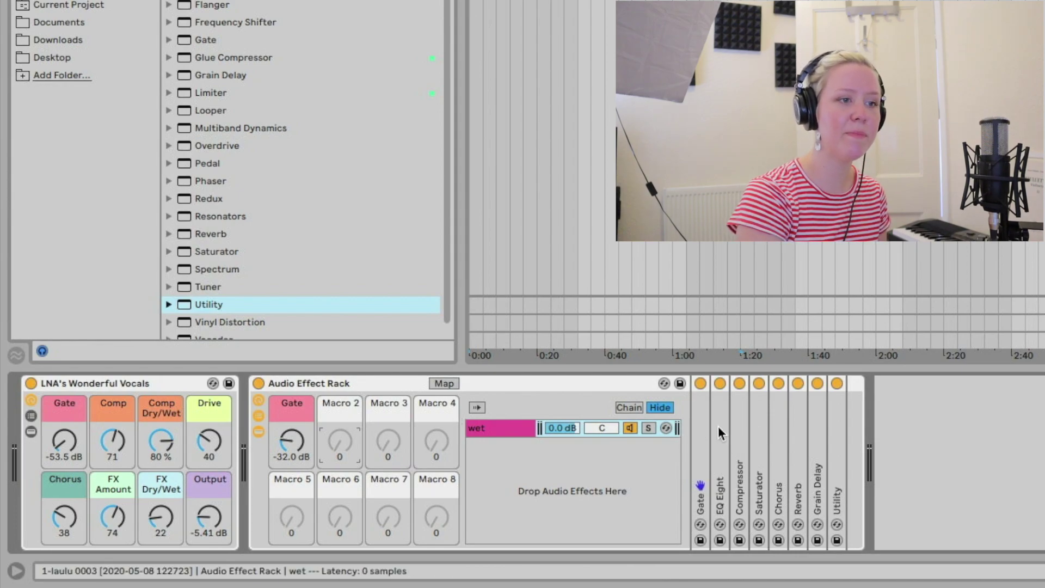
left_click(697, 445)
left_click(722, 438)
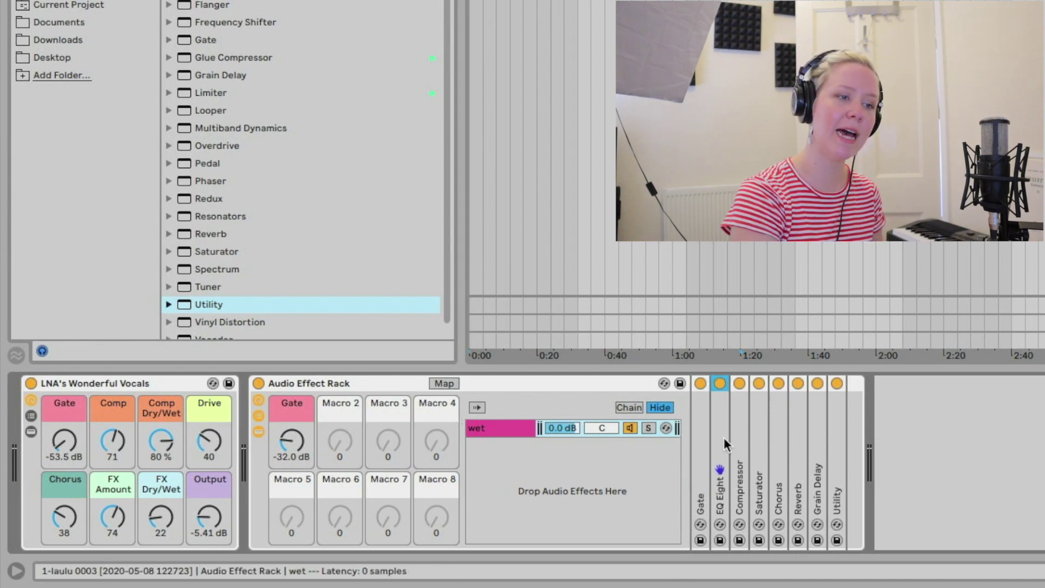
double_click(718, 428)
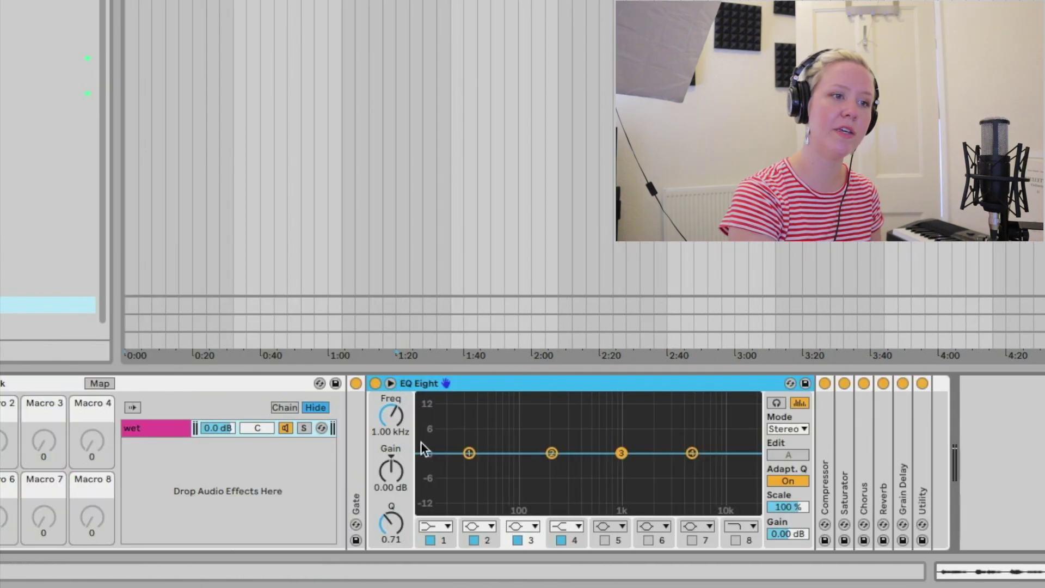
left_click(445, 527)
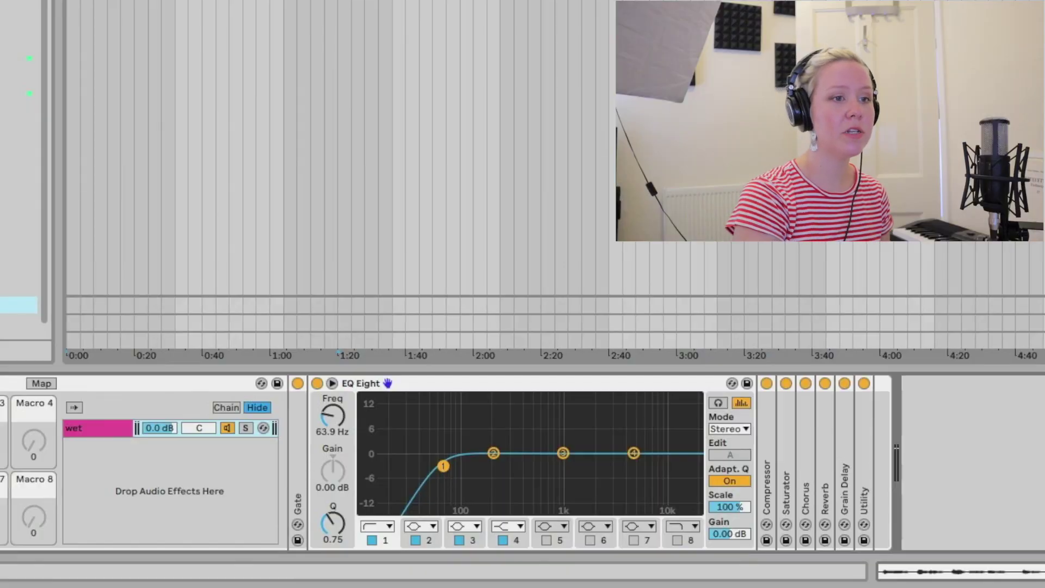
left_click_drag(443, 466, 463, 465)
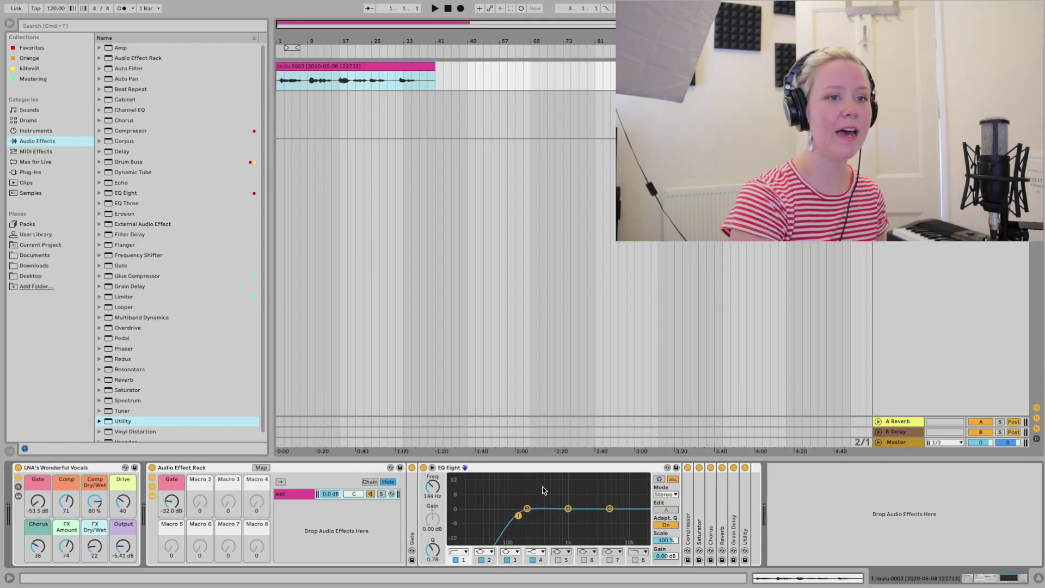
Collapse EQ Eight, expand the Compressor, then rename the rack's Macro 2 as Comp and colour it orange.
left_click(412, 493)
left_click(686, 493)
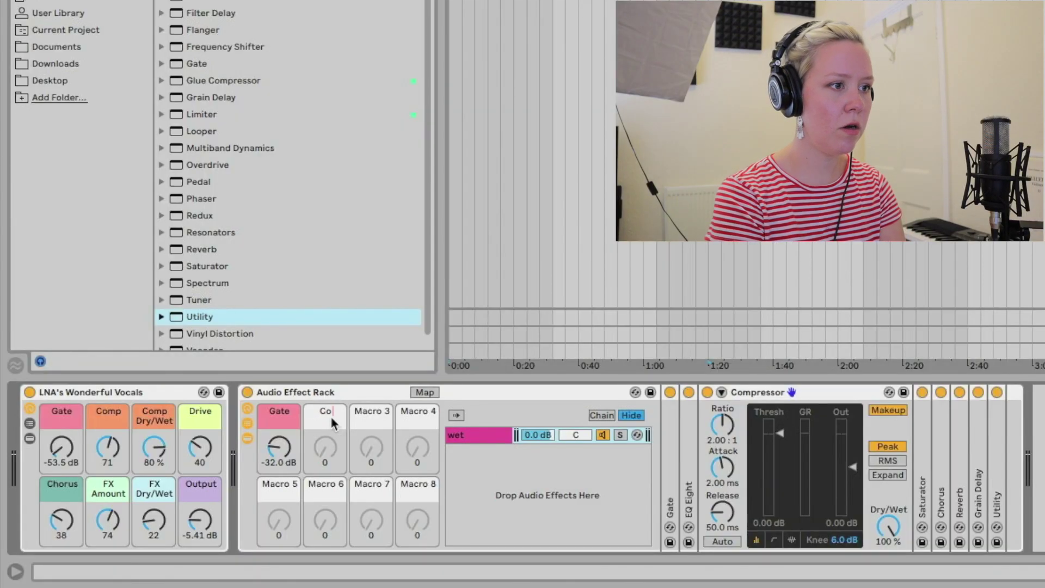
right_click(335, 409)
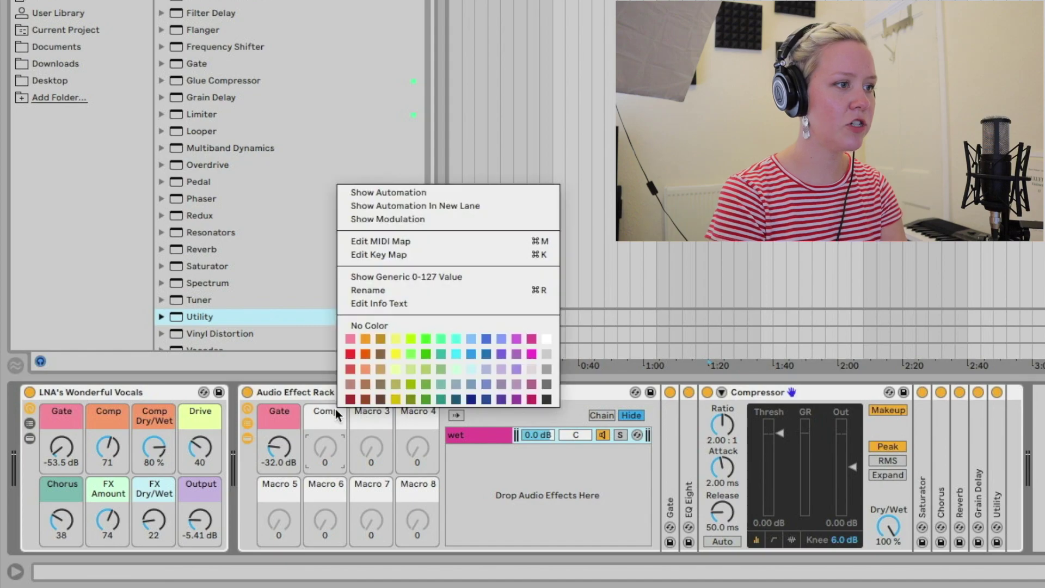
left_click(364, 339)
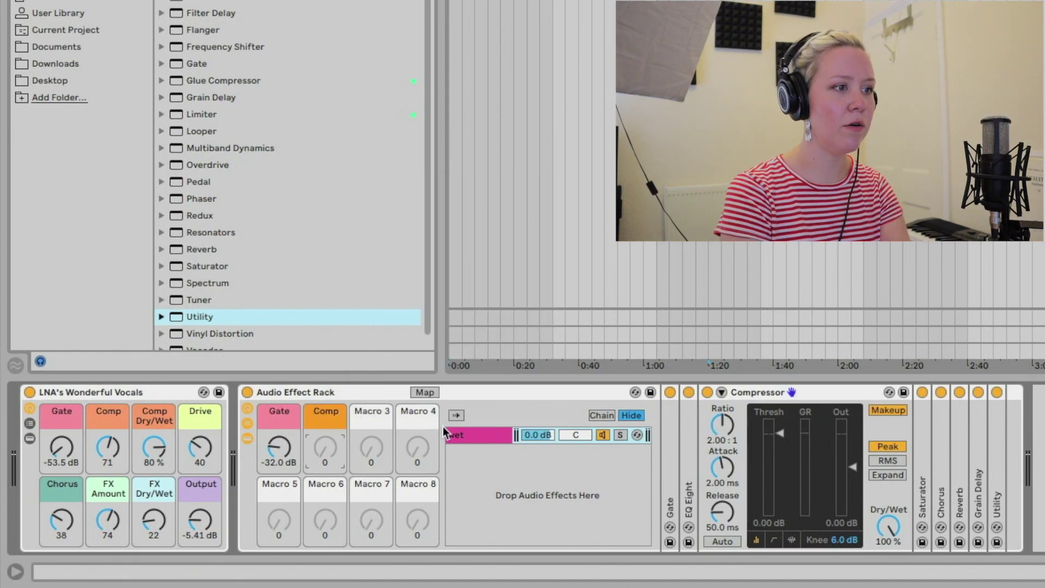
Map the Compressor's Ratio, Threshold, Output Gain and Device On switch to the Comp macro.
left_click(429, 393)
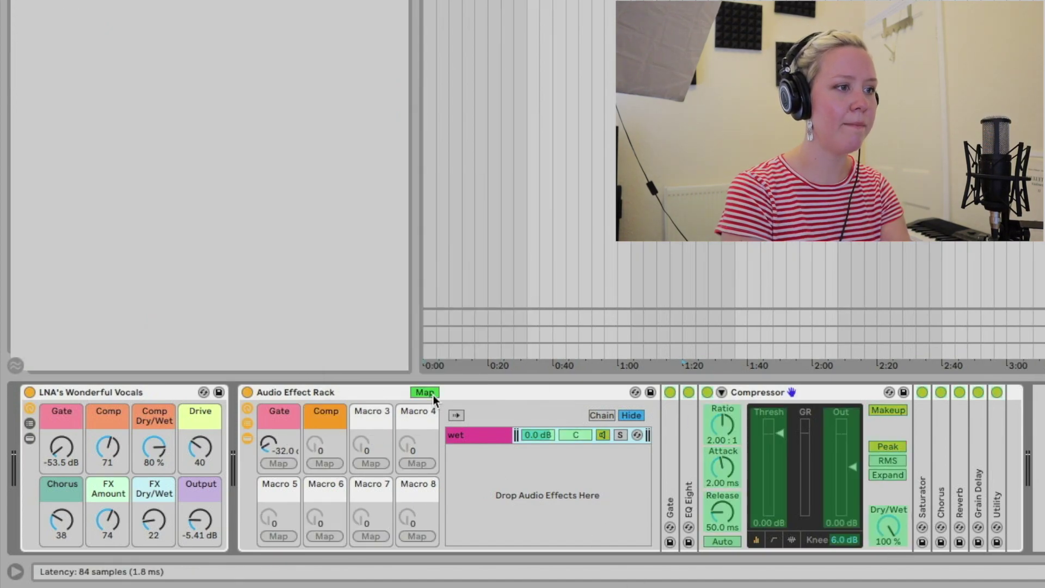
left_click(723, 423)
left_click(329, 463)
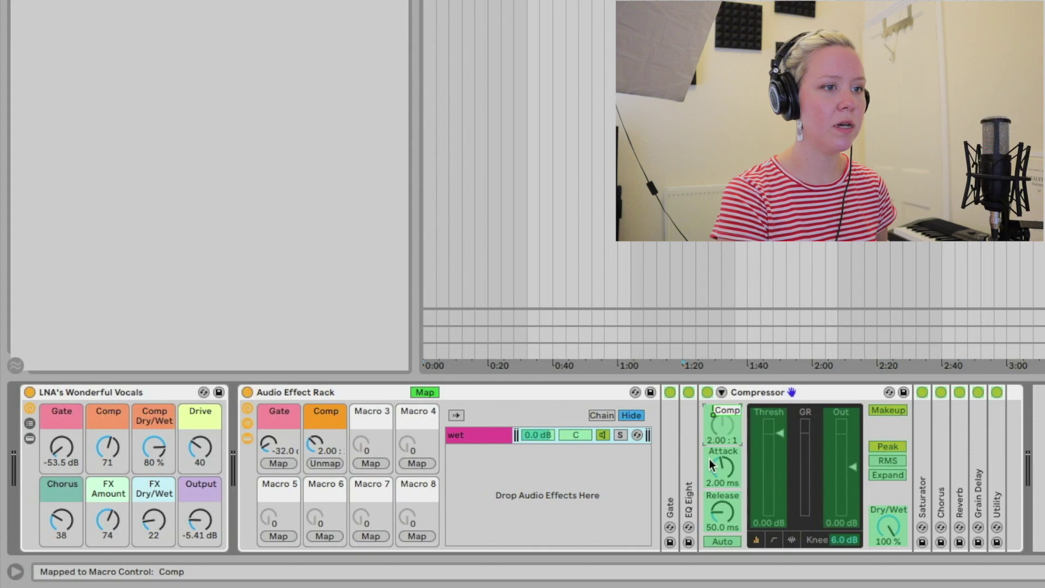
left_click(776, 451)
left_click(325, 463)
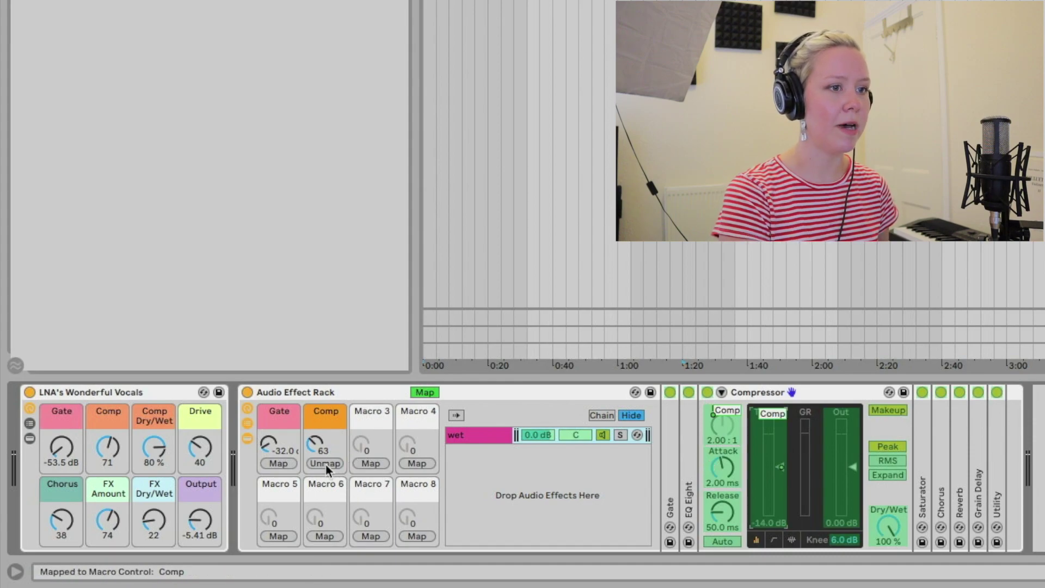
left_click(836, 467)
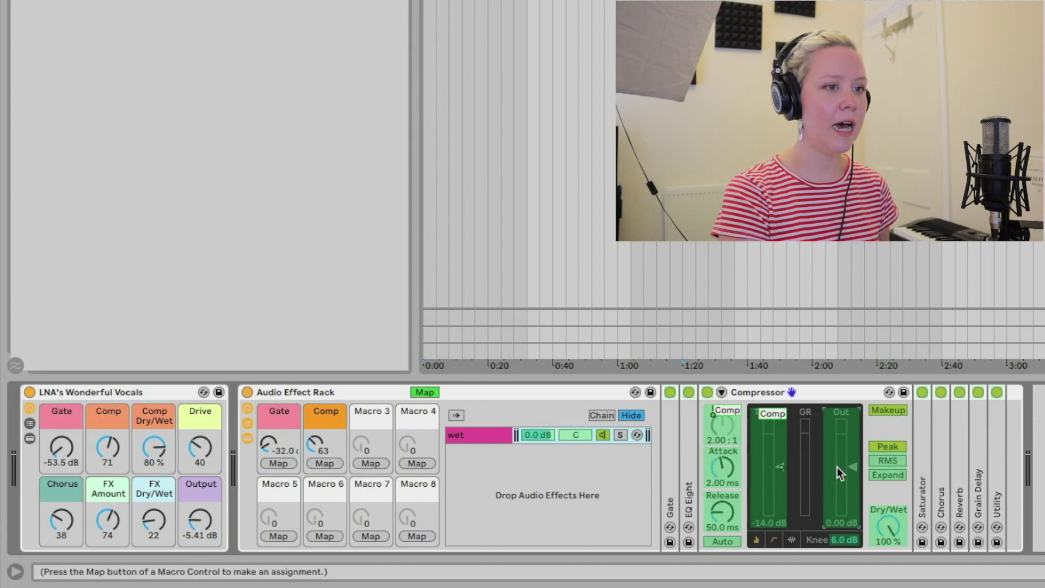
left_click(324, 463)
left_click(707, 393)
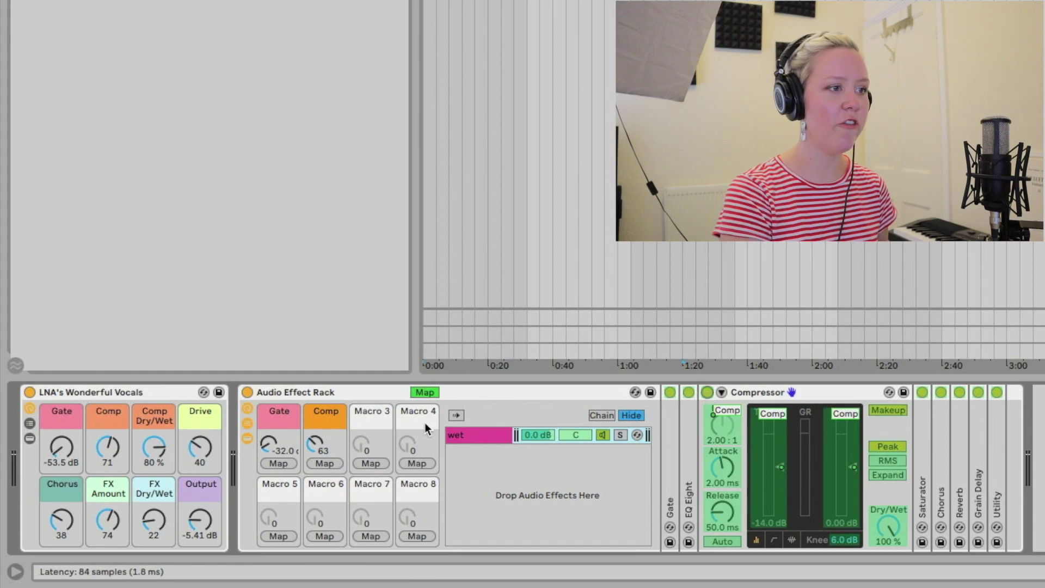
left_click(331, 463)
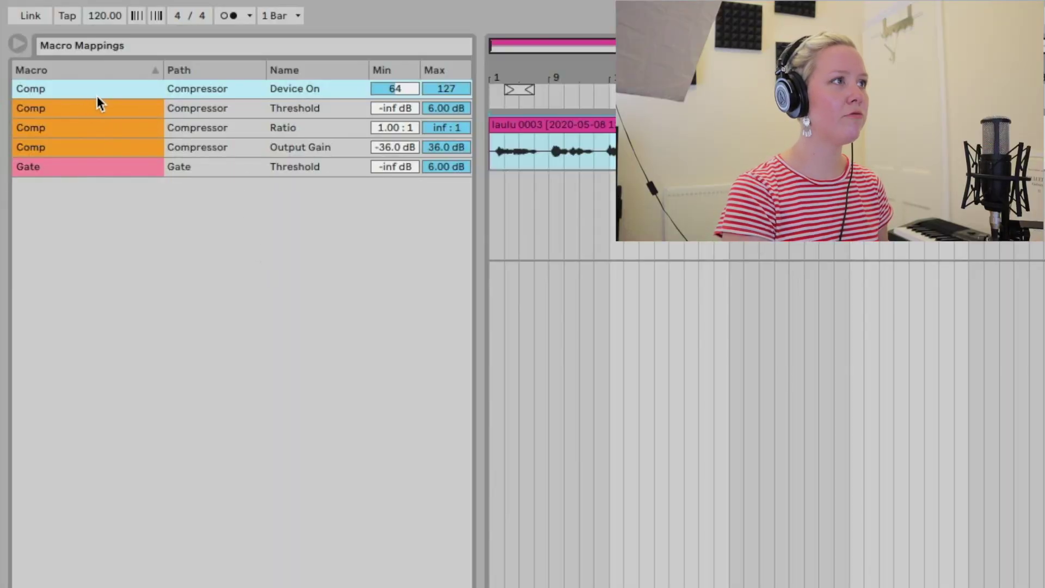
Set the minimum of the Comp macro's Device On mapping to 1.
left_click(90, 109)
left_click(89, 128)
left_click(97, 146)
left_click(103, 128)
left_click(111, 109)
left_click(113, 94)
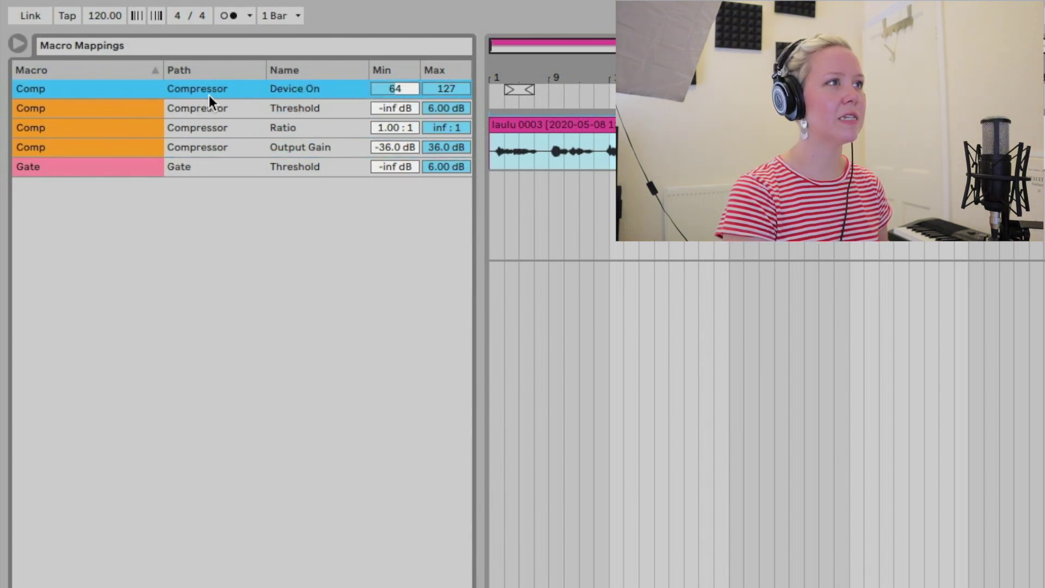
left_click(395, 88)
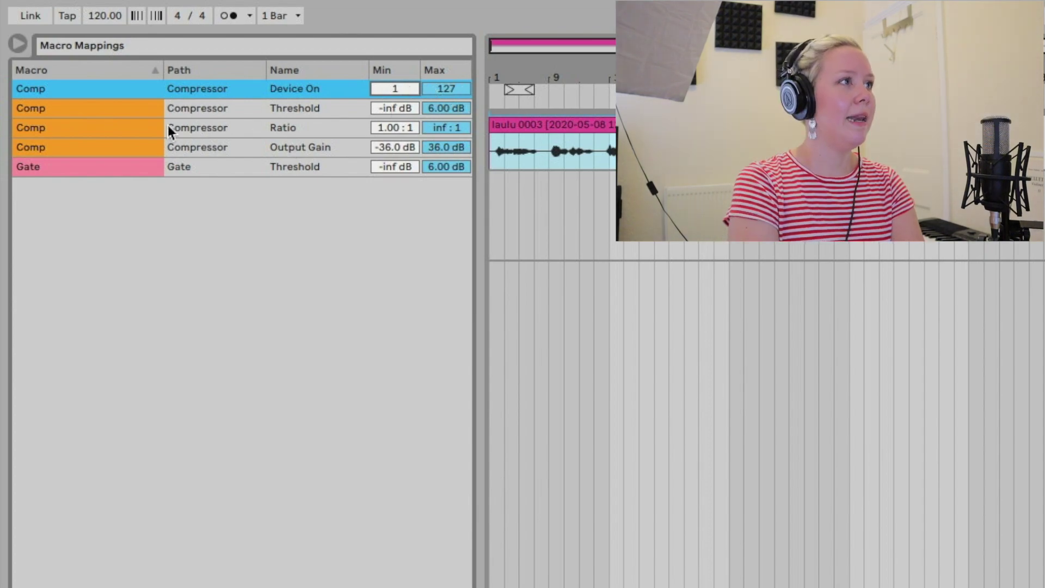
Set the Comp macro's Threshold mapping to range from 0.00 dB minimum to -35.0 dB maximum.
left_click(108, 111)
left_click(103, 129)
left_click(101, 152)
left_click(103, 129)
left_click(107, 113)
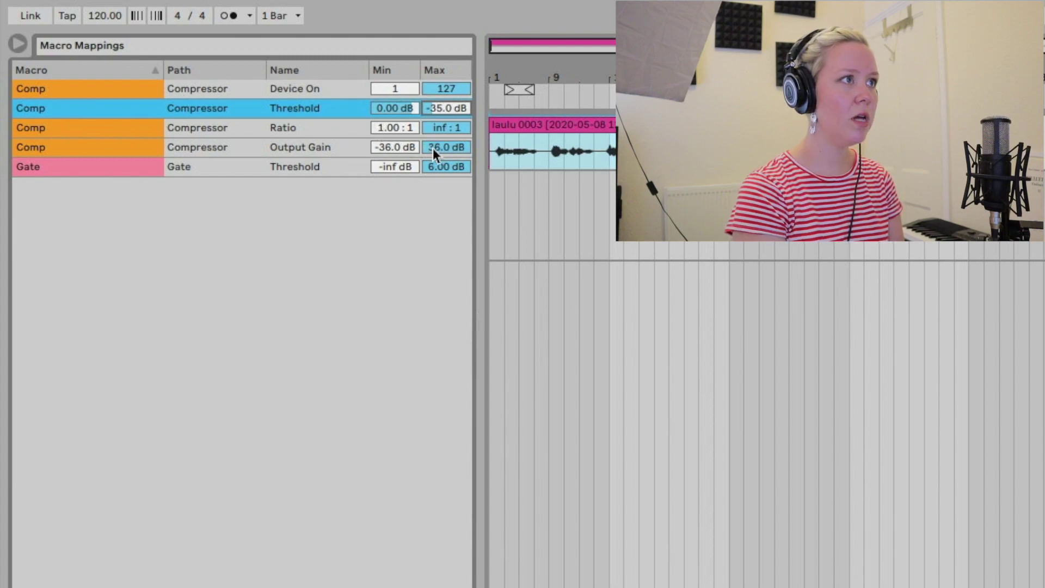
Set the Comp macro's Ratio mapping to 2.00:1 through 7.00:1 and its Output Gain mapping to 0.00 dB through -4.00 dB.
left_click(391, 131)
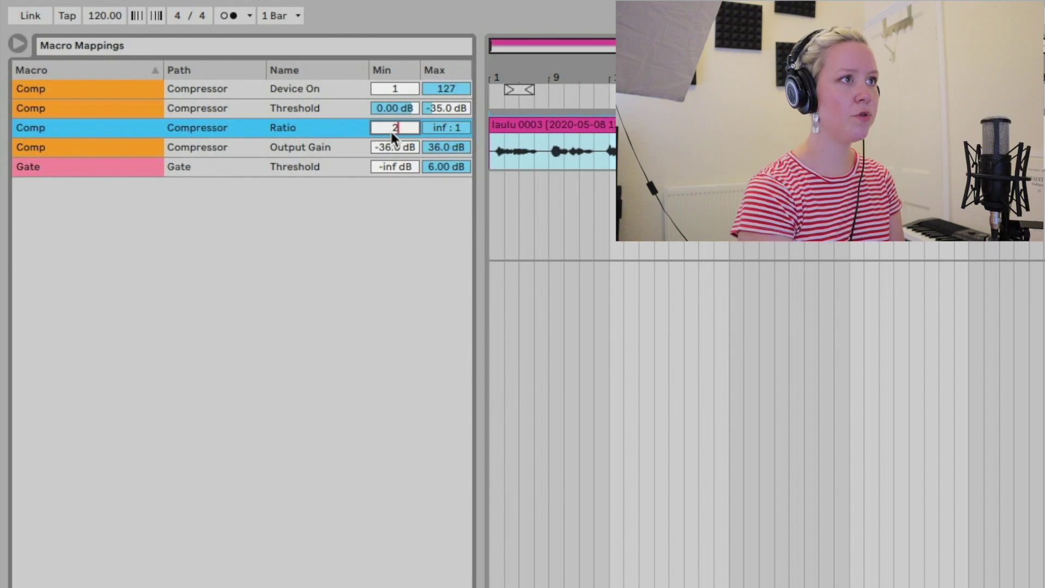
type("2")
key("Return")
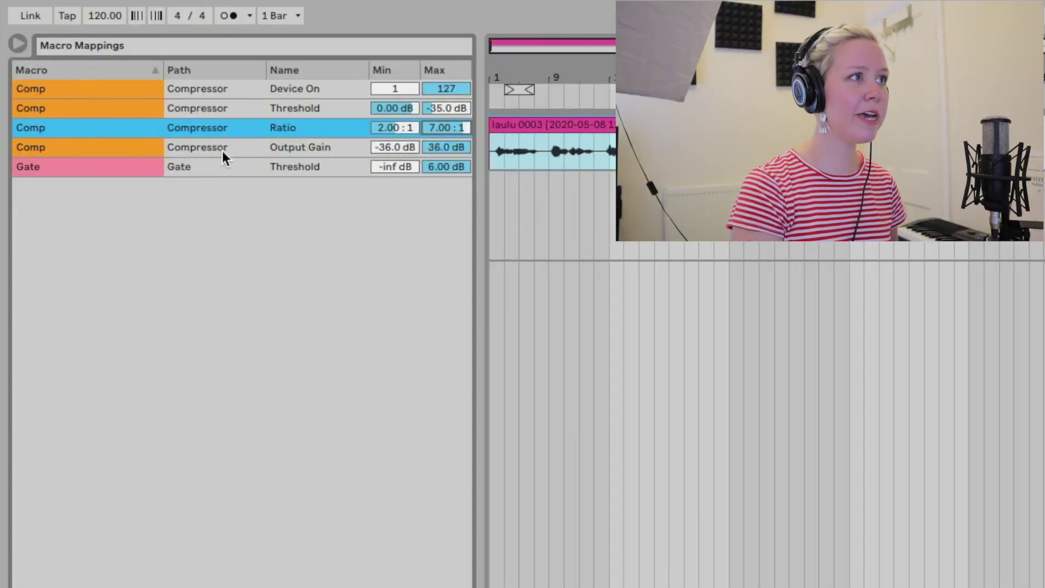
left_click(393, 151)
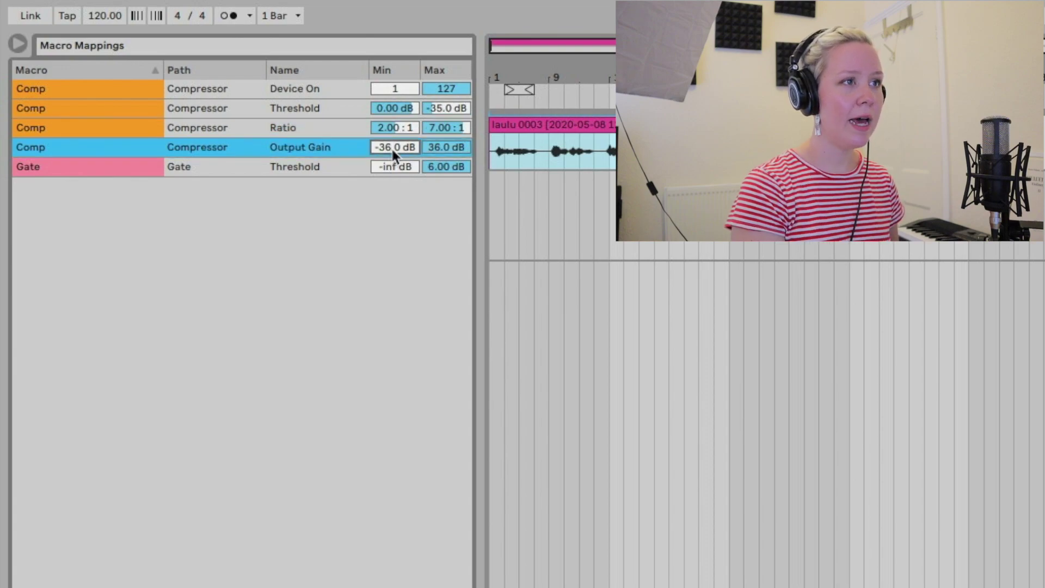
left_click(450, 155)
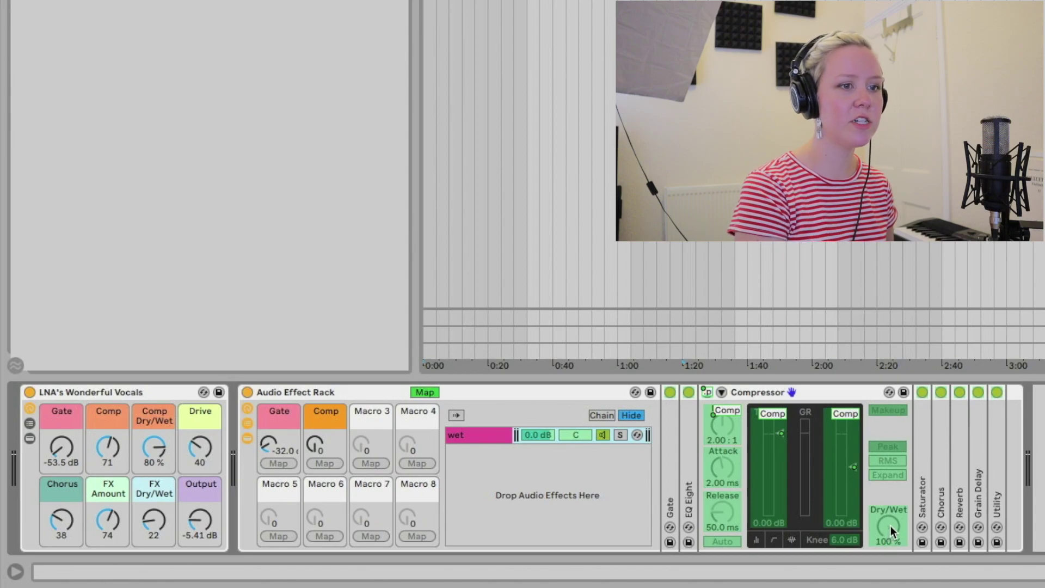
Map the Compressor's Dry/Wet to Macro 3, leave mapping mode, and turn the macro down to 0 %.
left_click(890, 526)
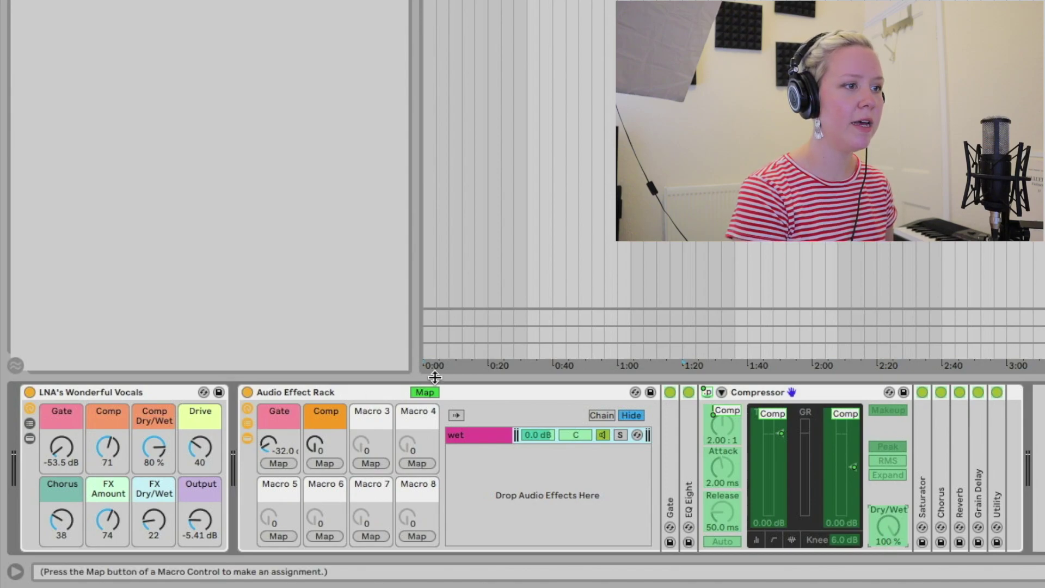
left_click(372, 463)
left_click(425, 393)
key("ctrl+alt+b")
left_click_drag(374, 450, 375, 560)
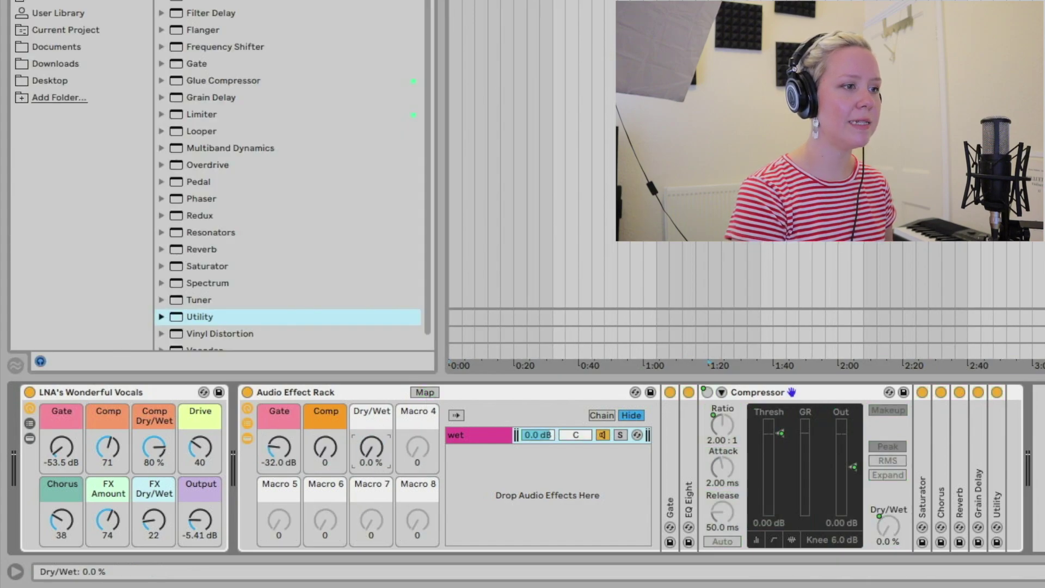
Colour the compressor's Dry/Wet macro orange and rename it Comp Dry/Wet.
right_click(383, 411)
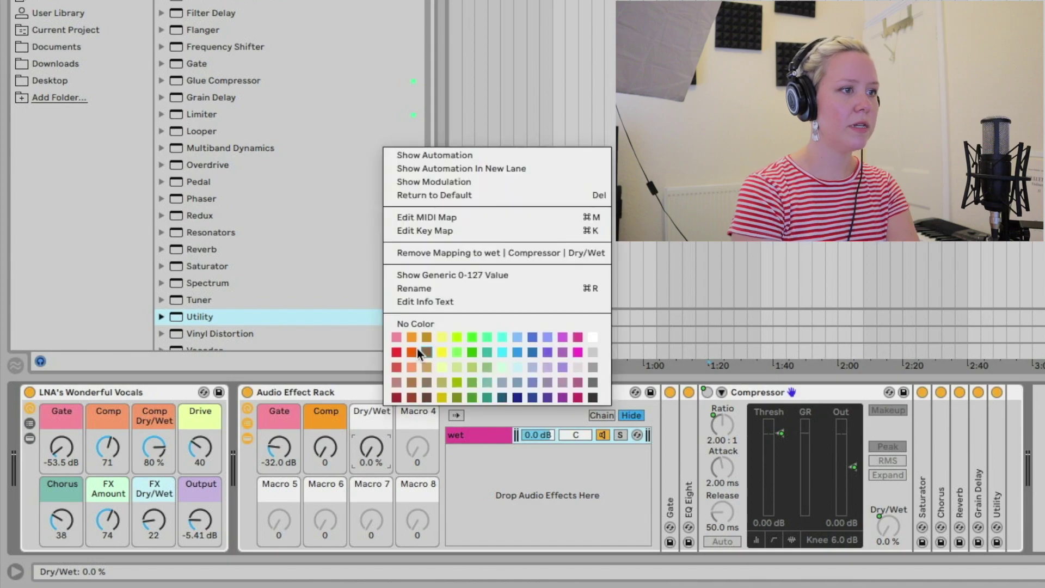
left_click(411, 352)
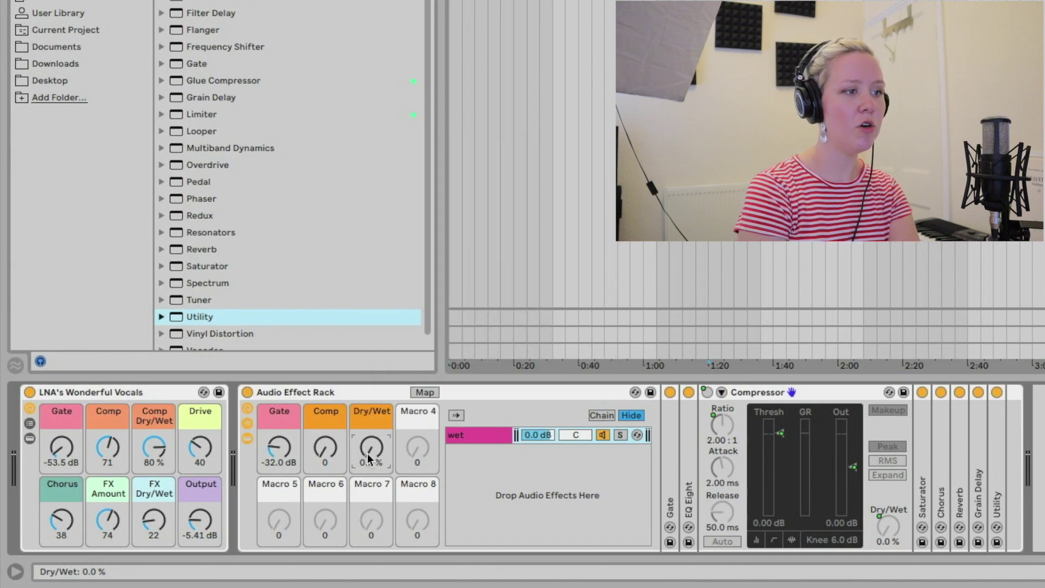
mouse_move(380, 436)
left_mouse_down()
mouse_move(380, 419)
mouse_move(380, 435)
left_mouse_up()
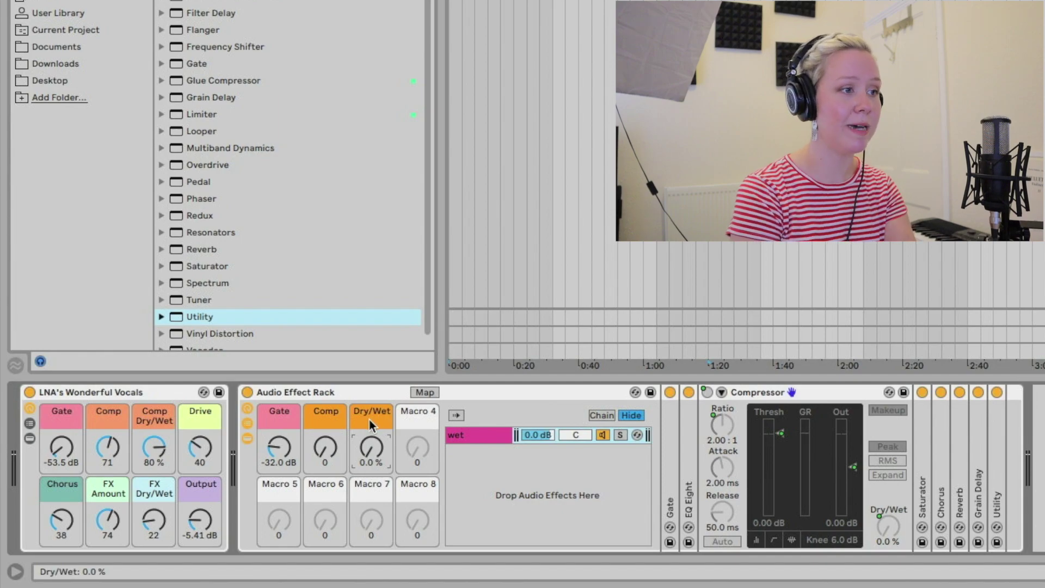
key("ctrl+r")
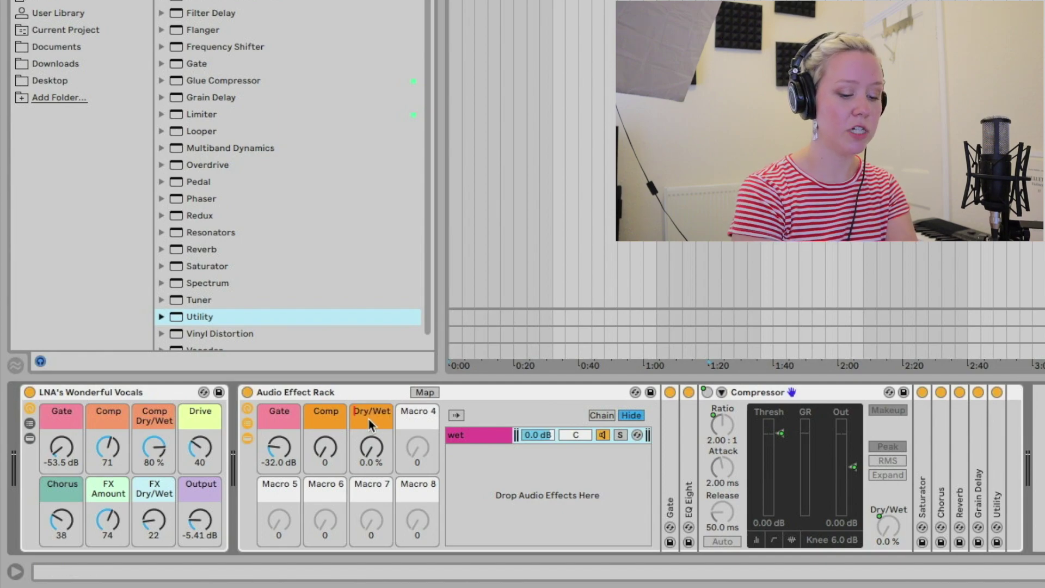
type("Comp")
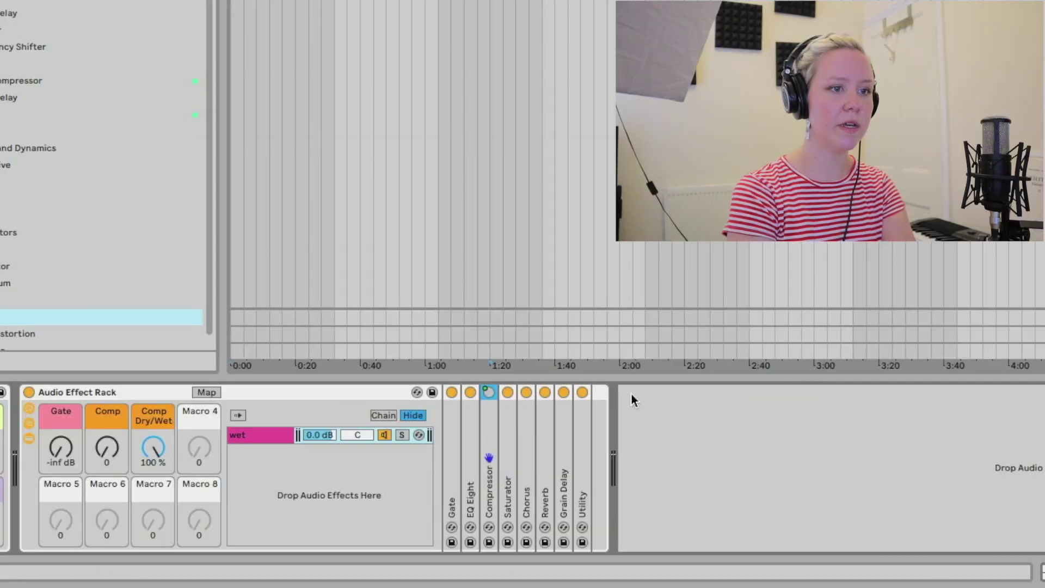
Expand the Saturator, map its Drive to Macro 4 with a 0 dB minimum, and try out the macro.
double_click(509, 443)
left_click(529, 434)
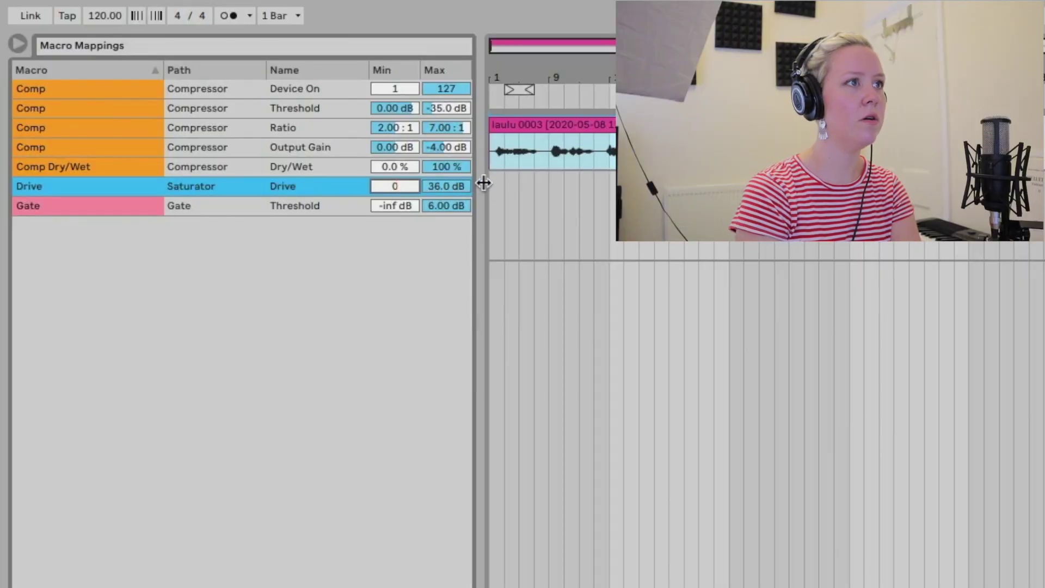
key("Return")
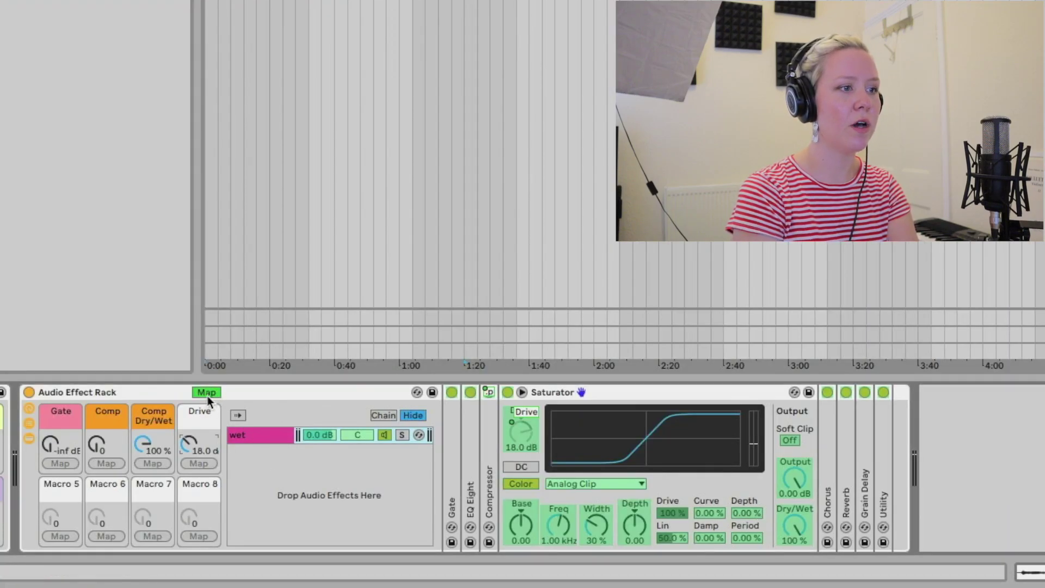
left_click(207, 392)
mouse_move(199, 446)
left_mouse_down()
mouse_move(199, 462)
mouse_move(199, 438)
left_mouse_up()
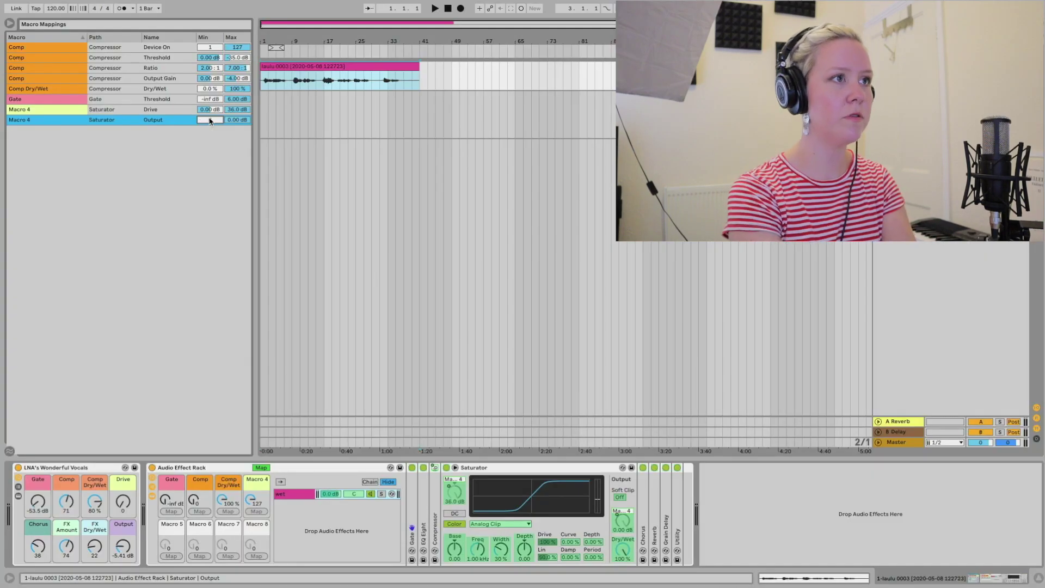
Set Macro 4's Saturator Output mapping to range from 0.00 dB to -5.00 dB, then test the macro and return it to 0.
key("Return")
type("-5")
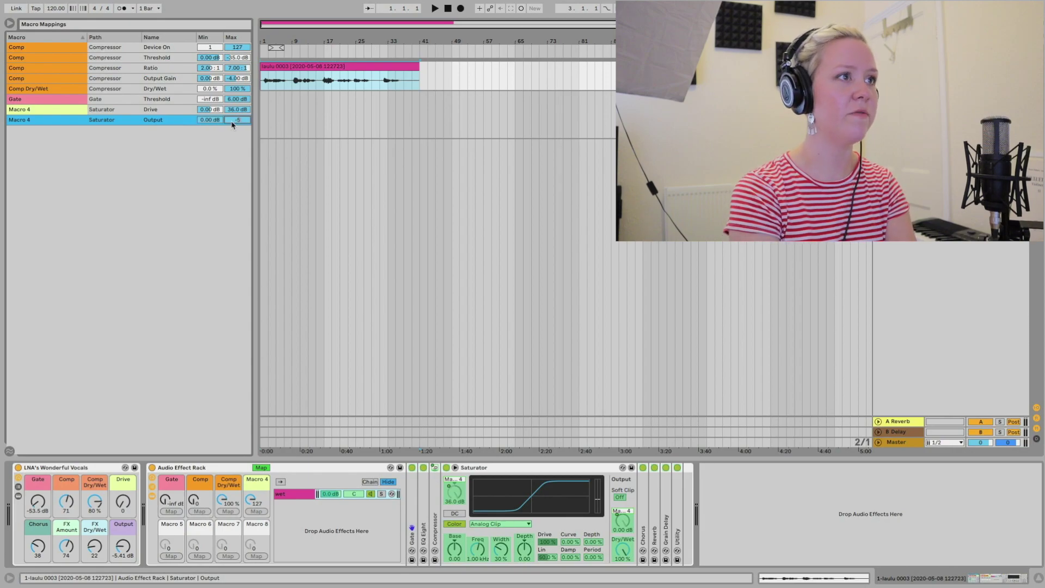
key("Return")
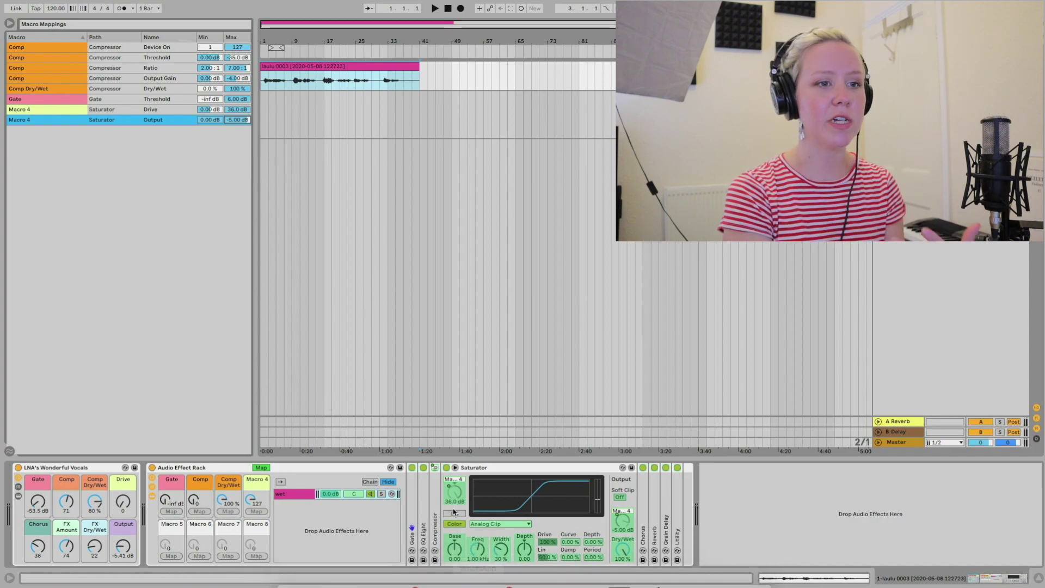
left_click(262, 467)
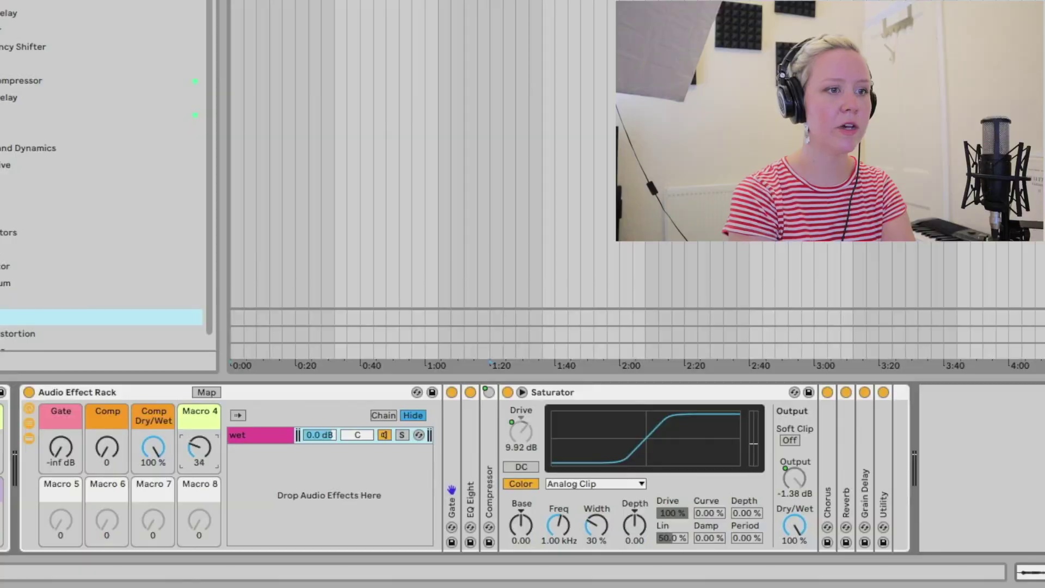
left_click_drag(199, 448, 199, 425)
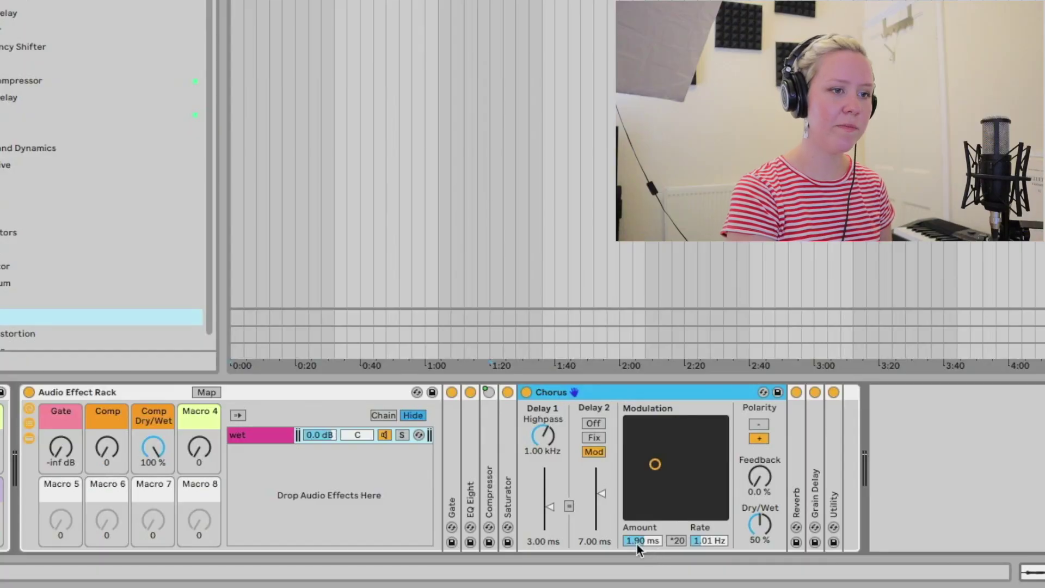
Map the Chorus modulation Amount and Rate to Macro 5, then sweep the macro to test both.
left_click(636, 544)
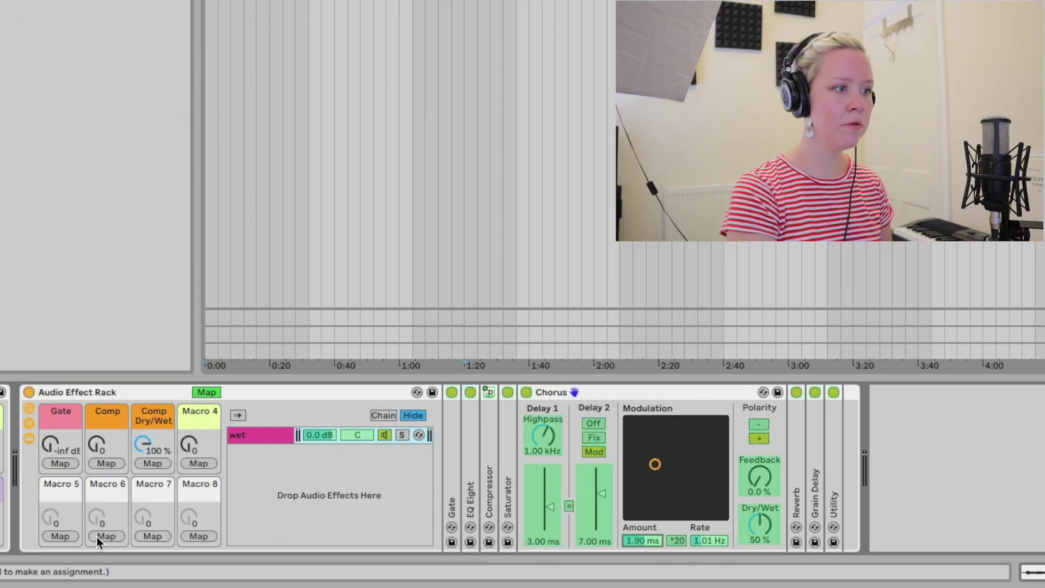
left_click(62, 536)
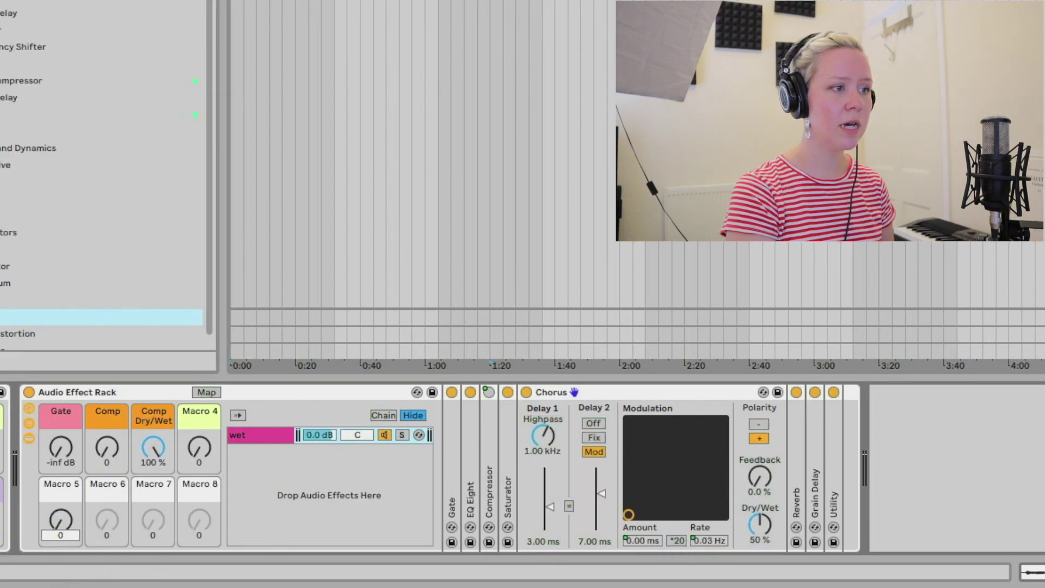
left_click_drag(61, 538, 61, 523)
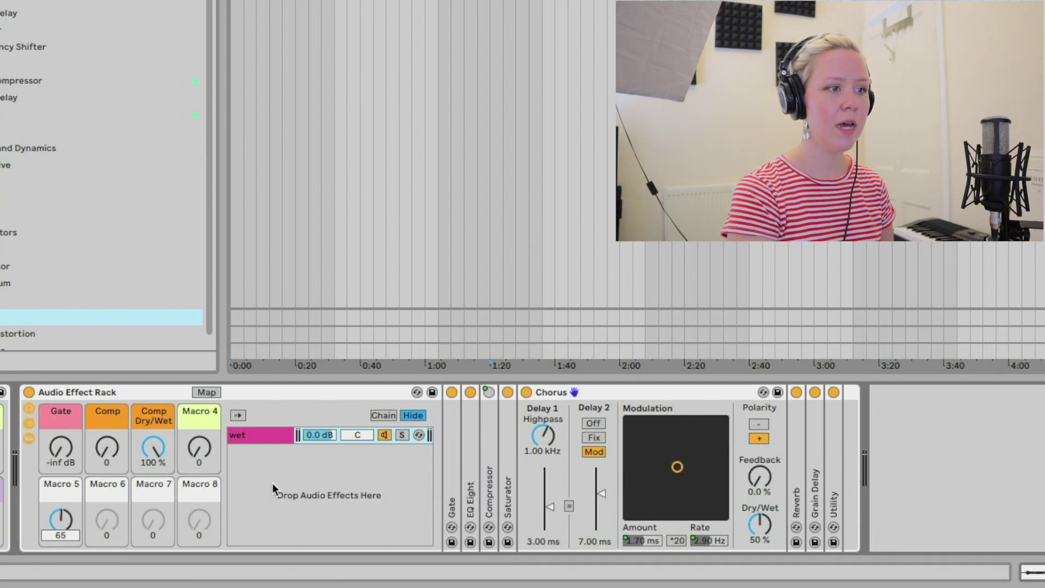
left_click_drag(67, 518, 67, 490)
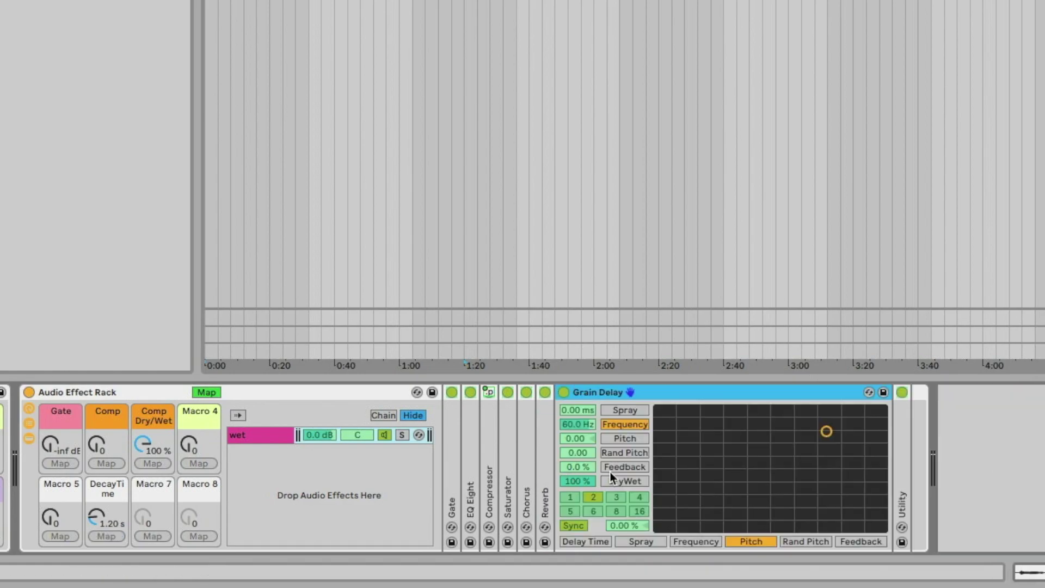
Map the Grain Delay's Feedback to Macro 7.
left_click(577, 466)
left_click(152, 536)
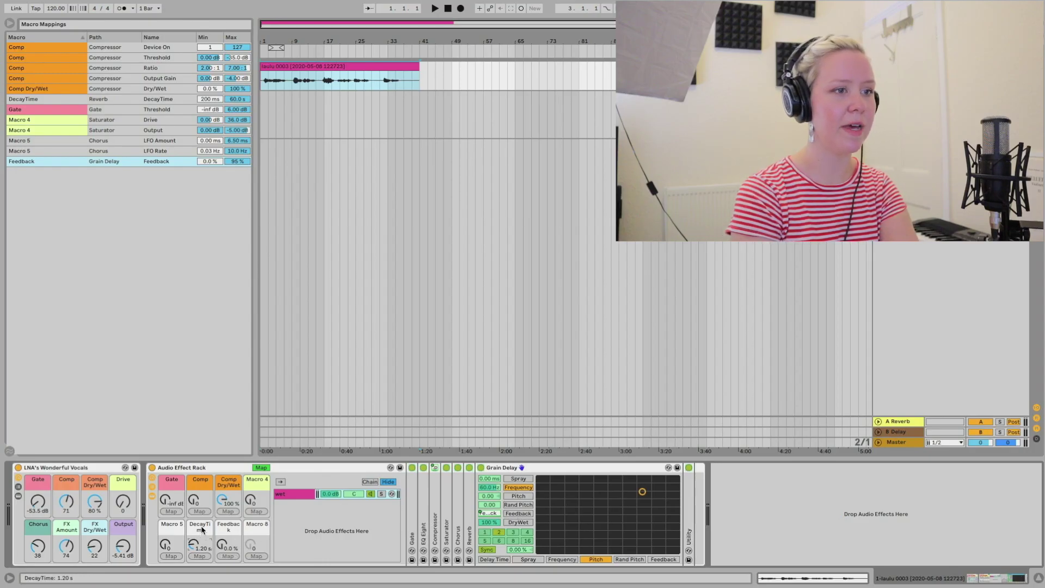
Limit the Reverb DecayTime mapping to 9.65 s and the Grain Delay Feedback mapping to 39 %, with both on Macro 6.
double_click(471, 510)
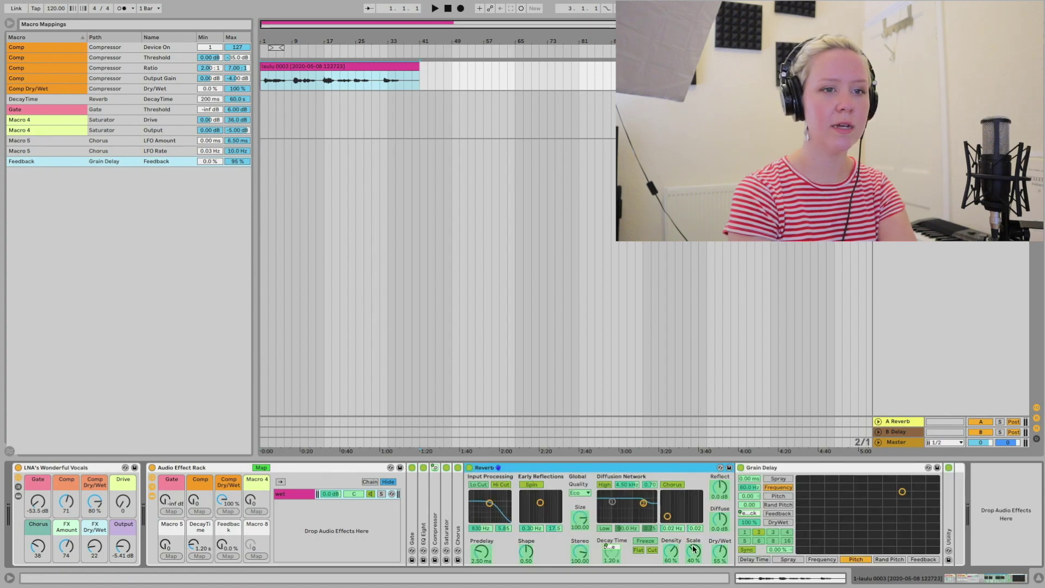
left_click(613, 560)
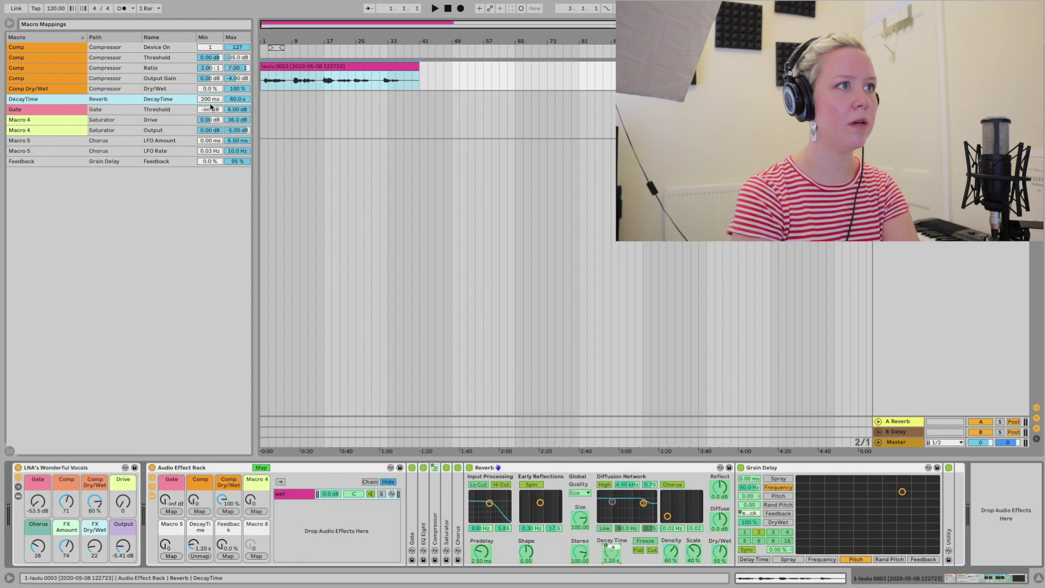
left_click_drag(237, 99, 238, 106)
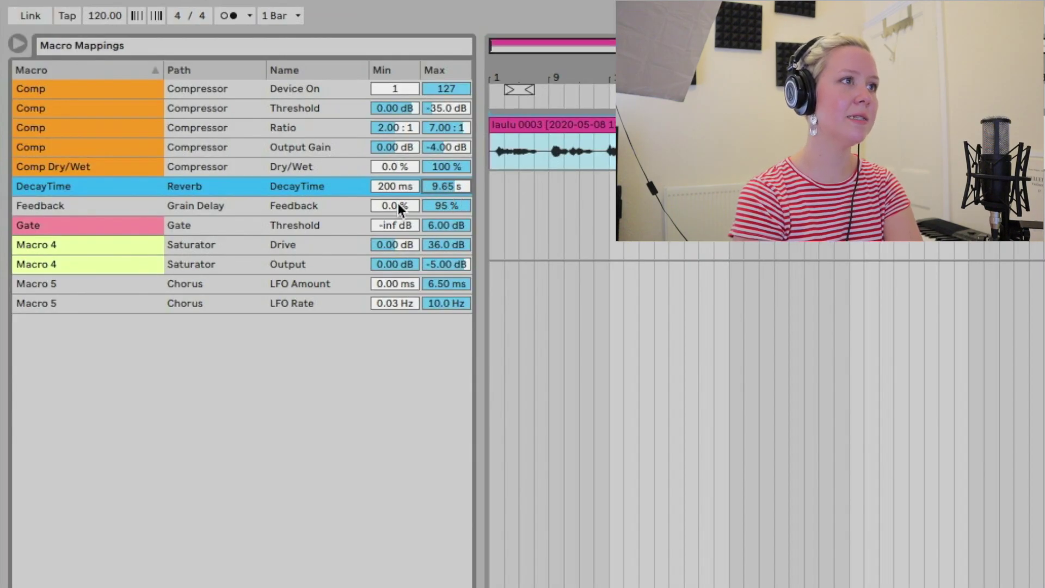
left_click_drag(444, 206, 444, 233)
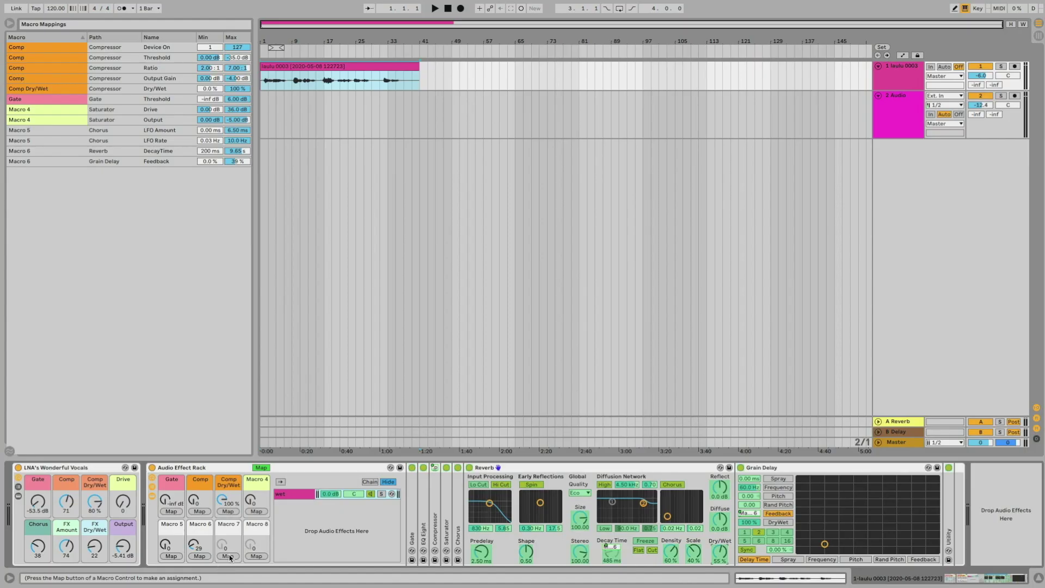
Map the Dry/Wet controls of both the Reverb and the Grain Delay to Macro 7.
left_click(229, 556)
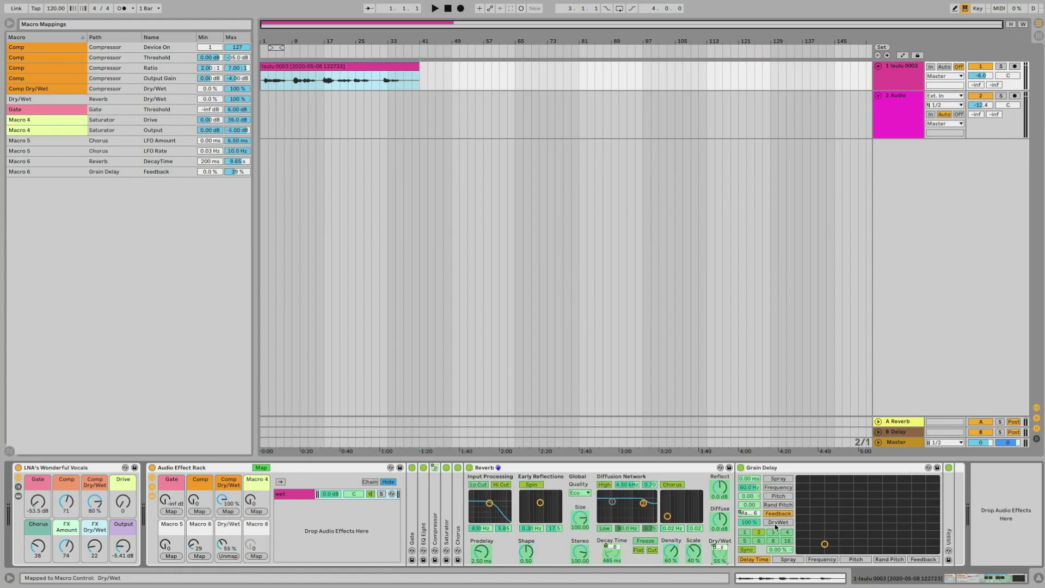
key("super+z")
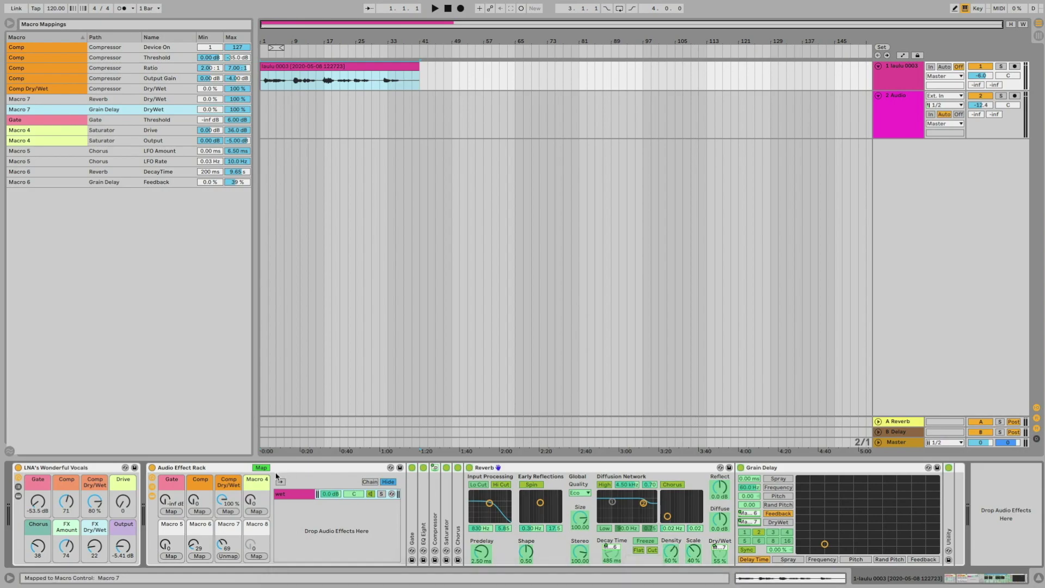
key("super+m")
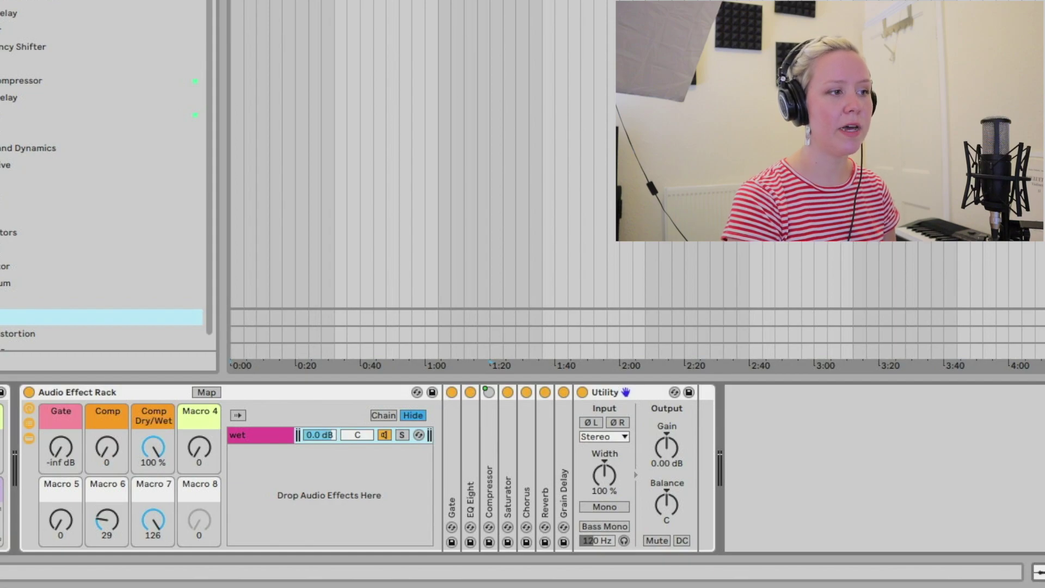
Map the Utility's Gain to Macro 8 with a range from 0 dB to -30 dB.
left_click(217, 392)
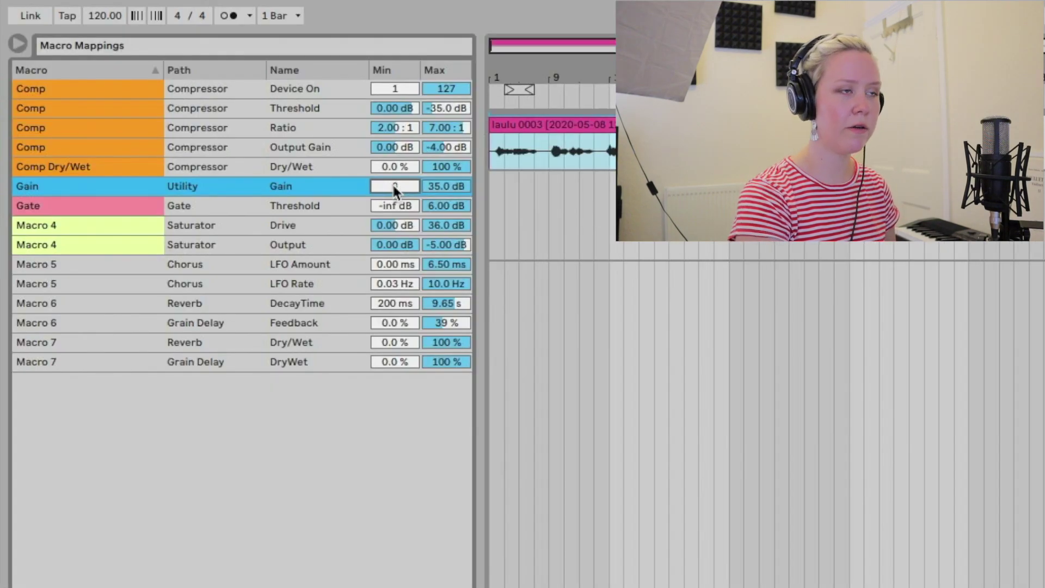
left_click(452, 186)
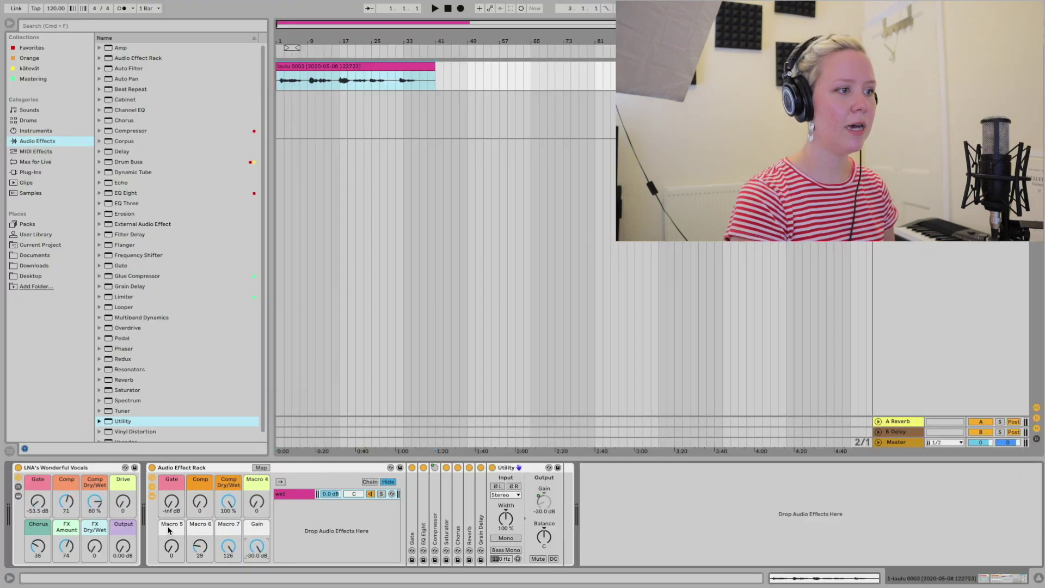
Colour Macro 5 teal, Macro 6 mint, Macro 7 pale blue and the Gain macro lavender.
right_click(169, 526)
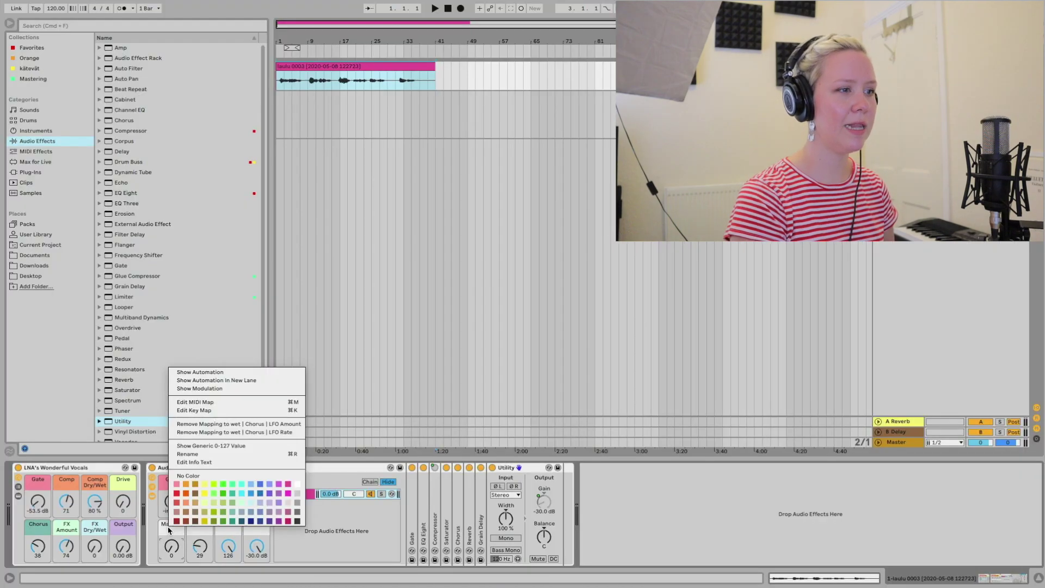
left_click(223, 495)
right_click(203, 526)
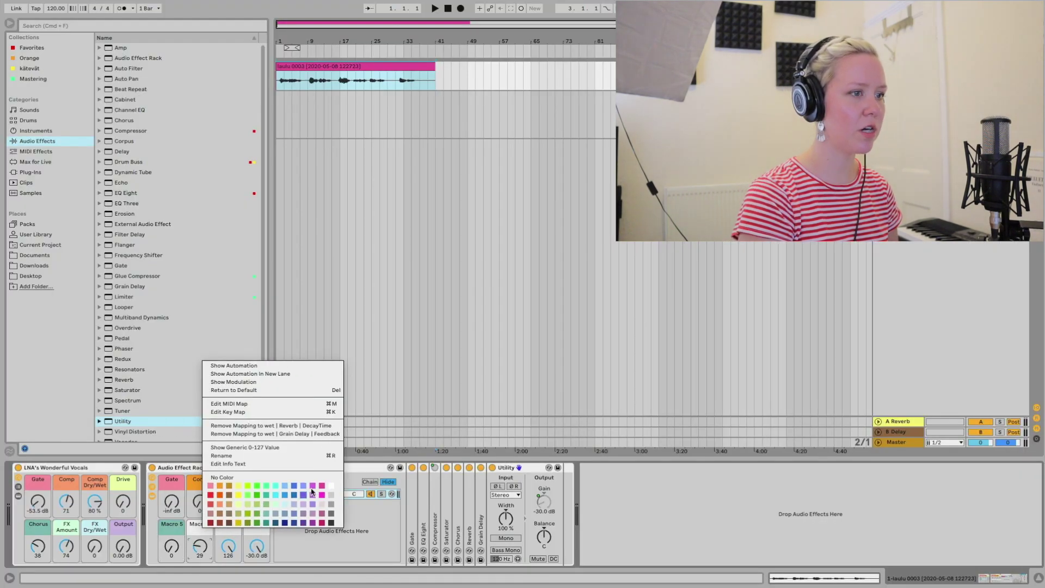
left_click(277, 505)
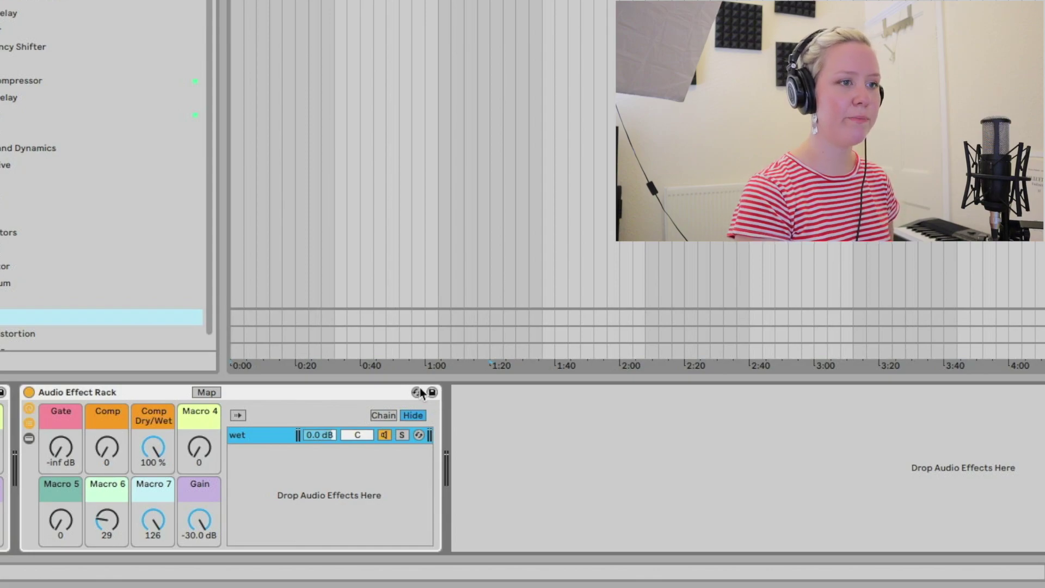
Save the vocal rack as a preset in the User Library under the name hahahahah.
left_click(432, 393)
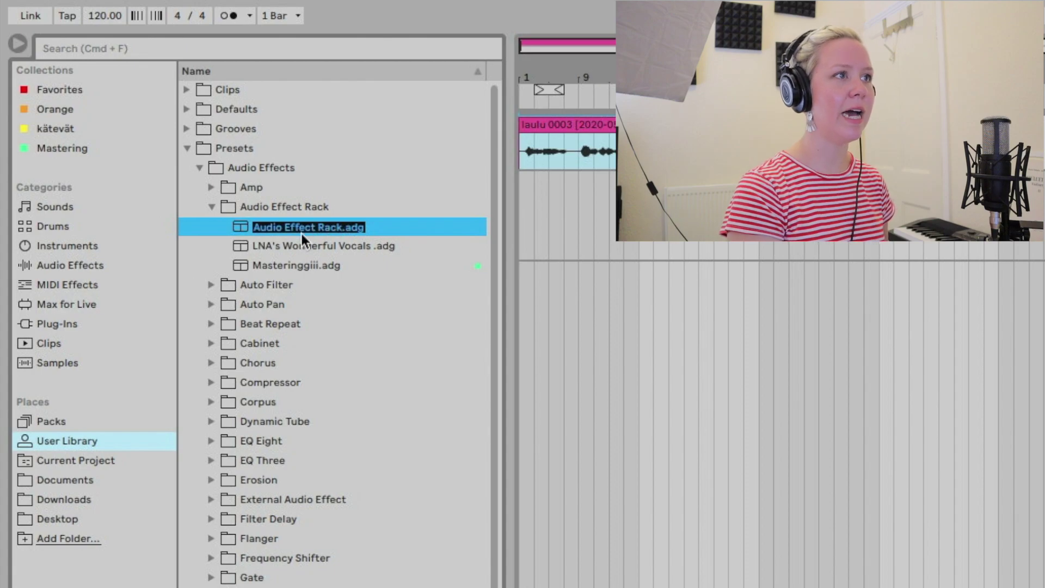
key("BackSpace")
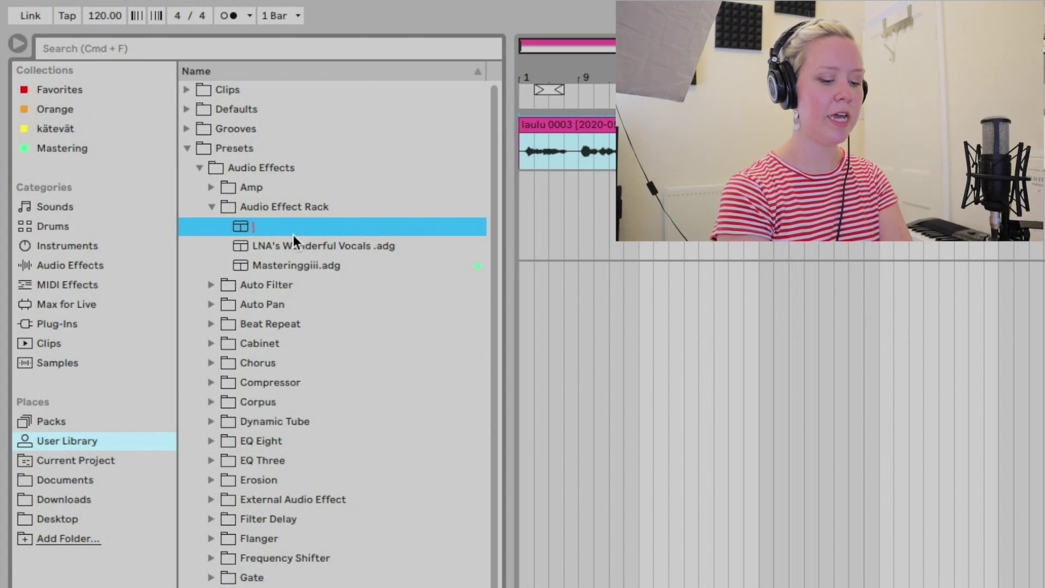
type("hahahahah")
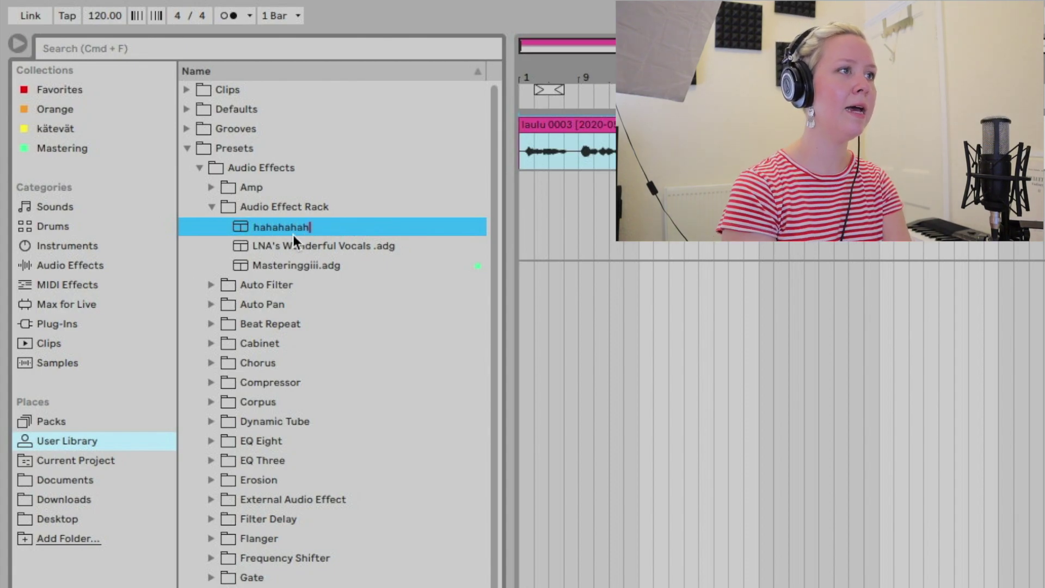
key("Return")
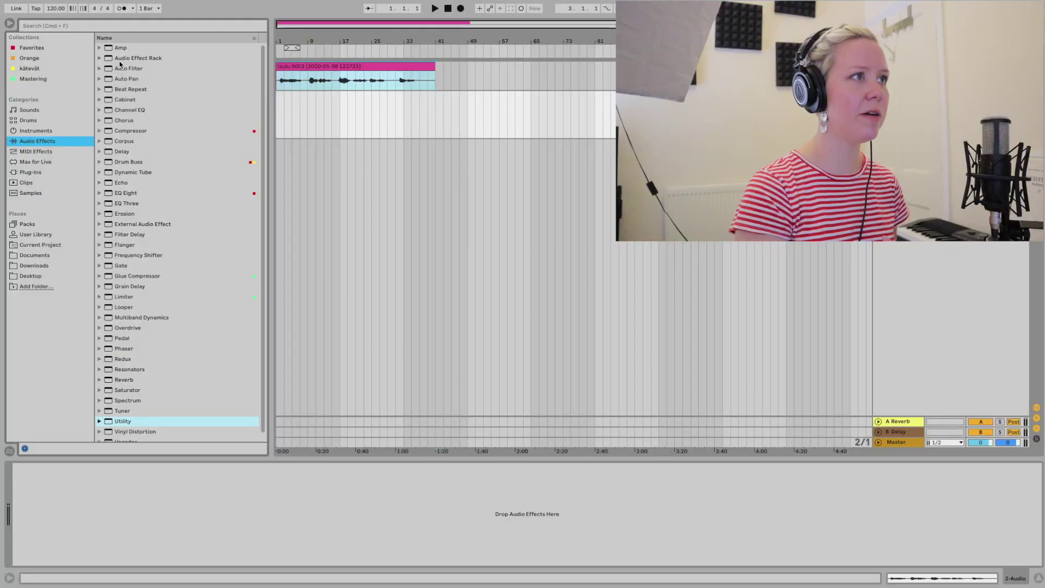
Add a new Audio Effect Rack to the empty audio track, place an Echo after the Clean amp inside it, and show its chain list.
double_click(129, 58)
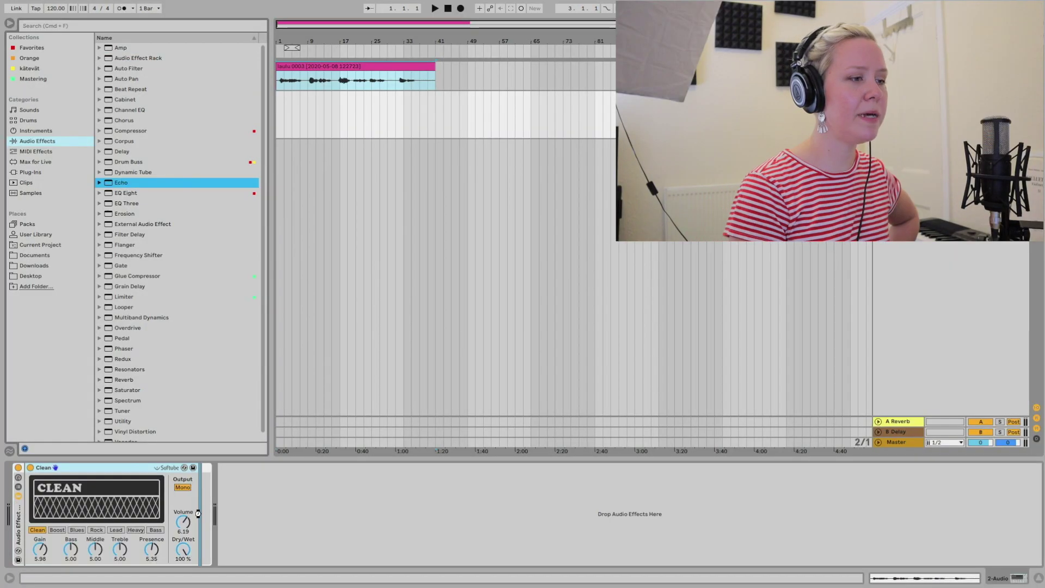
left_click_drag(121, 182, 255, 470)
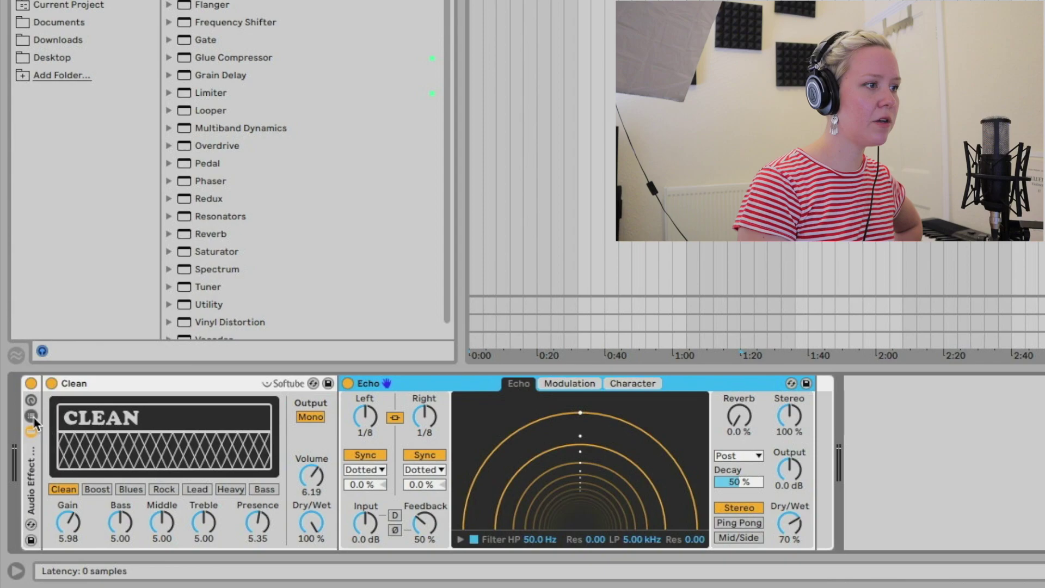
left_click(32, 416)
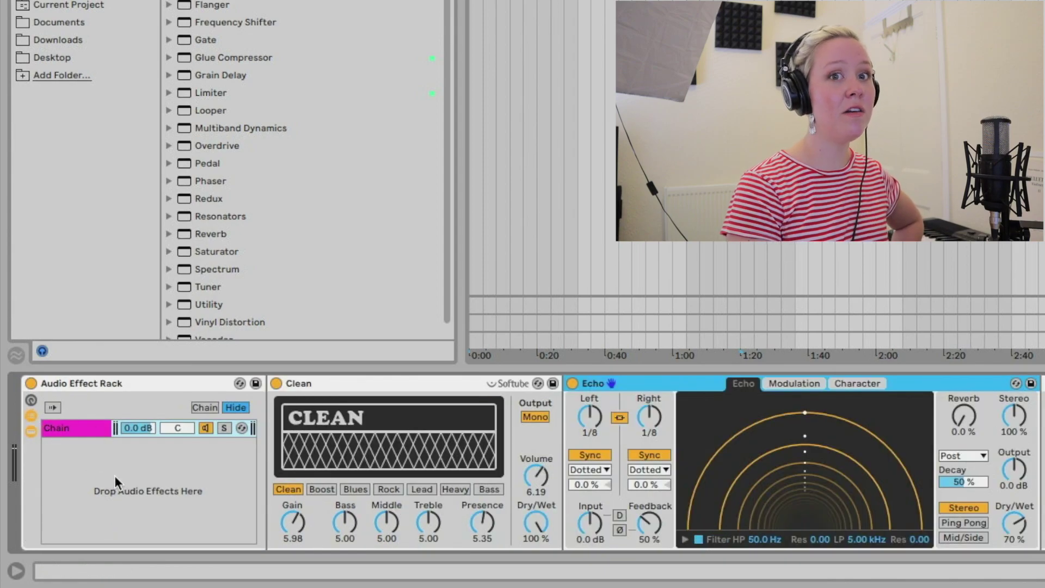
Create a second, empty chain in the new Audio Effect Rack.
right_click(114, 475)
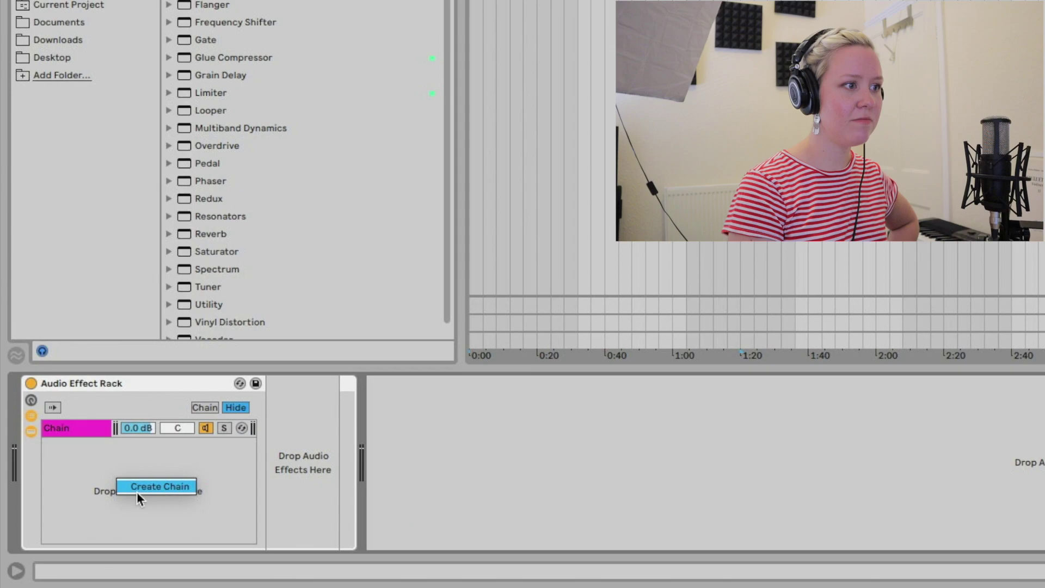
left_click(136, 492)
right_click(133, 485)
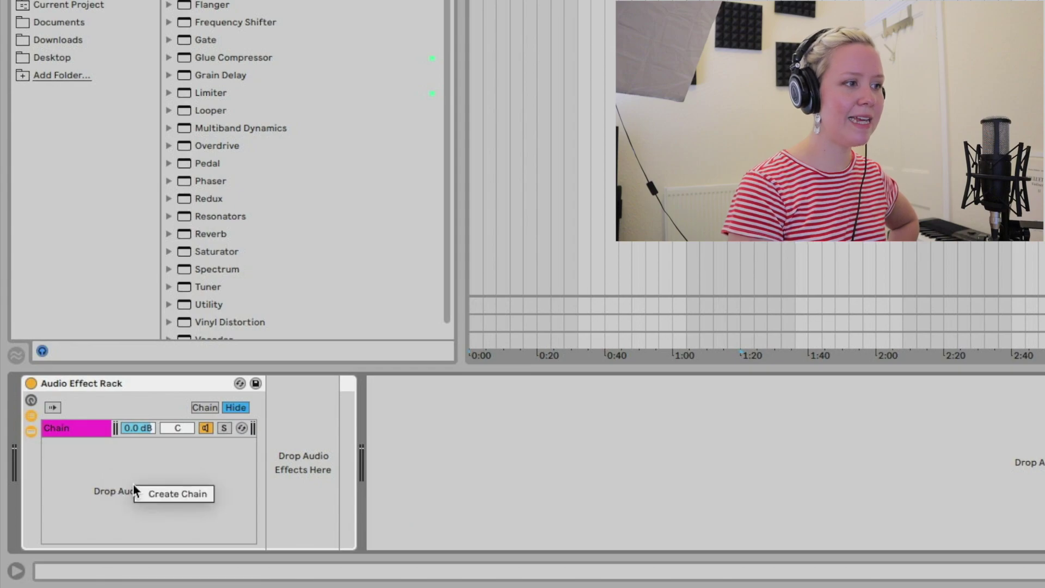
left_click(158, 491)
Rename the first chain distortion and the second chain high five, and colour the second one yellow.
left_click(84, 428)
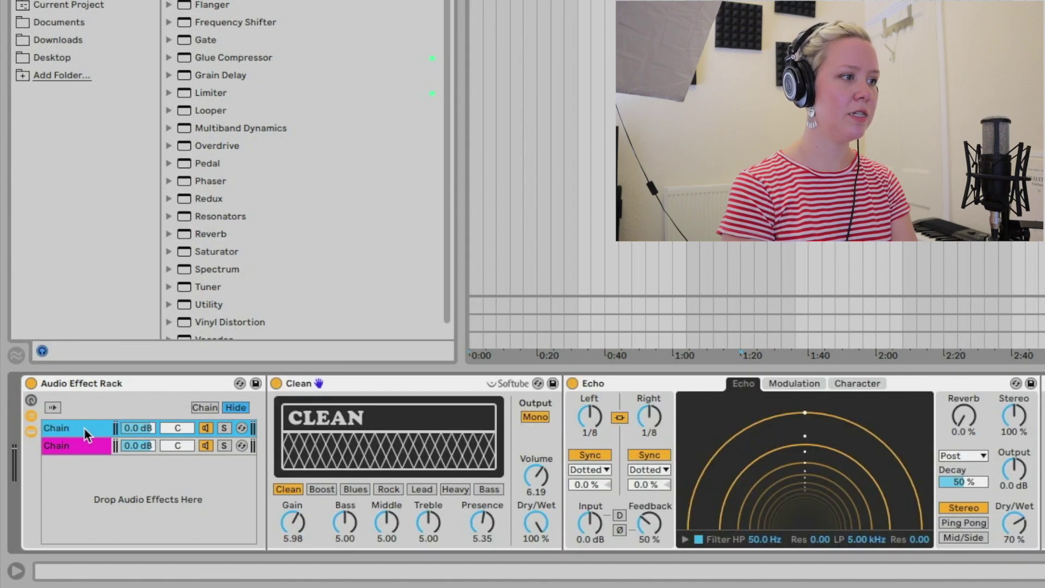
key("ctrl+r")
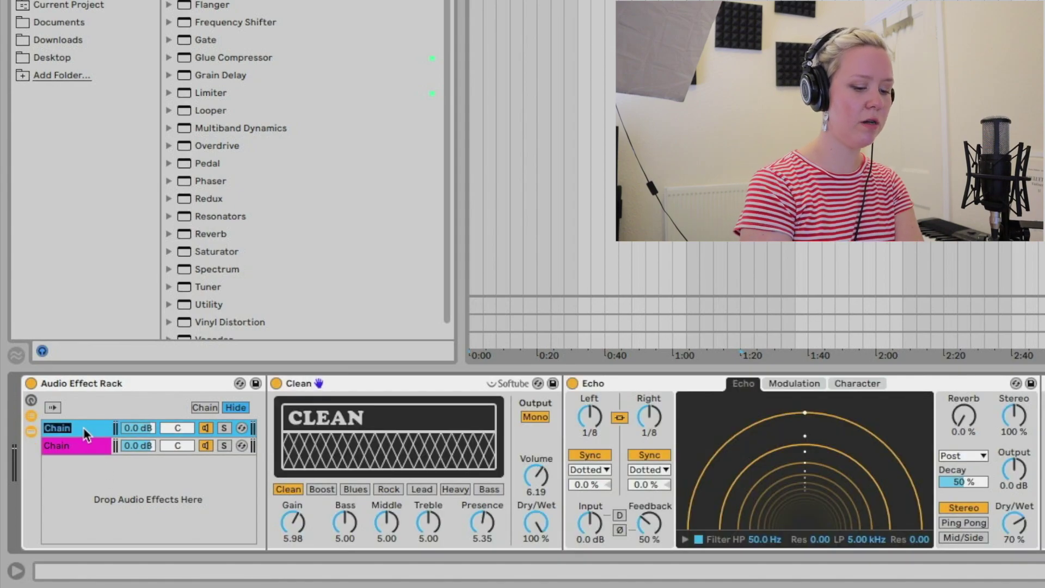
type("dis")
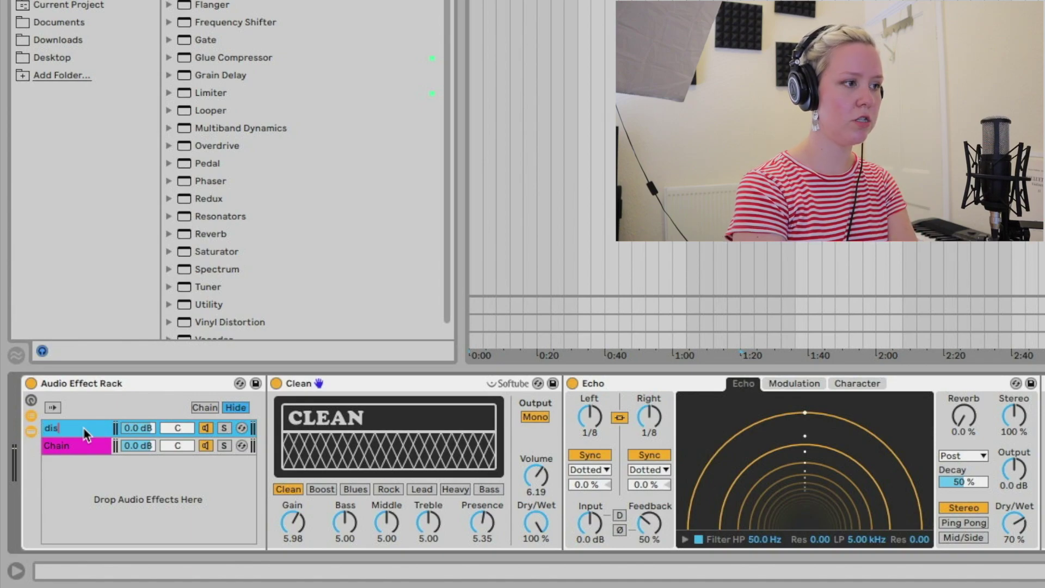
type("tortion")
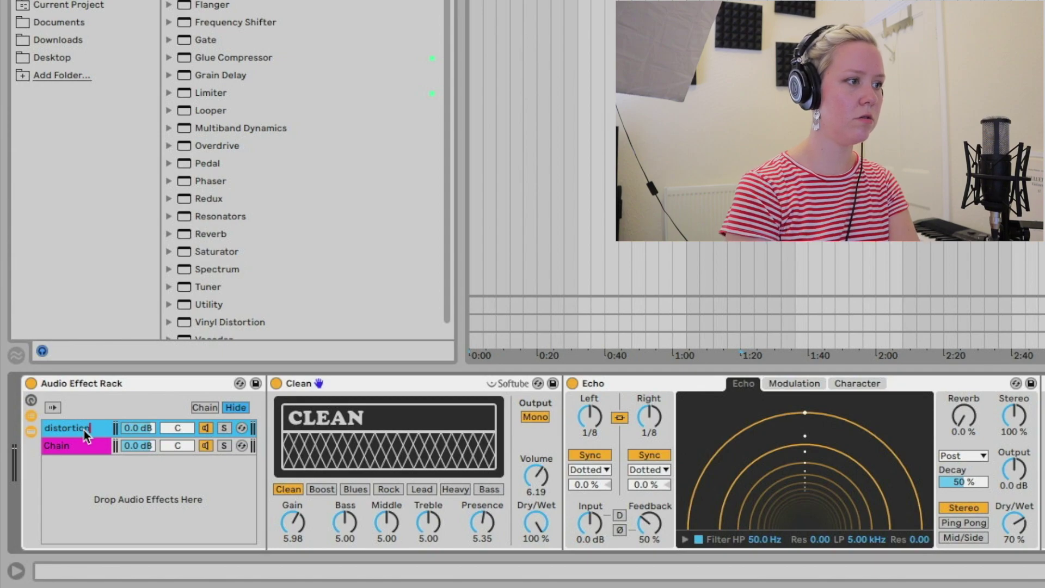
left_click(80, 443)
key("ctrl+r")
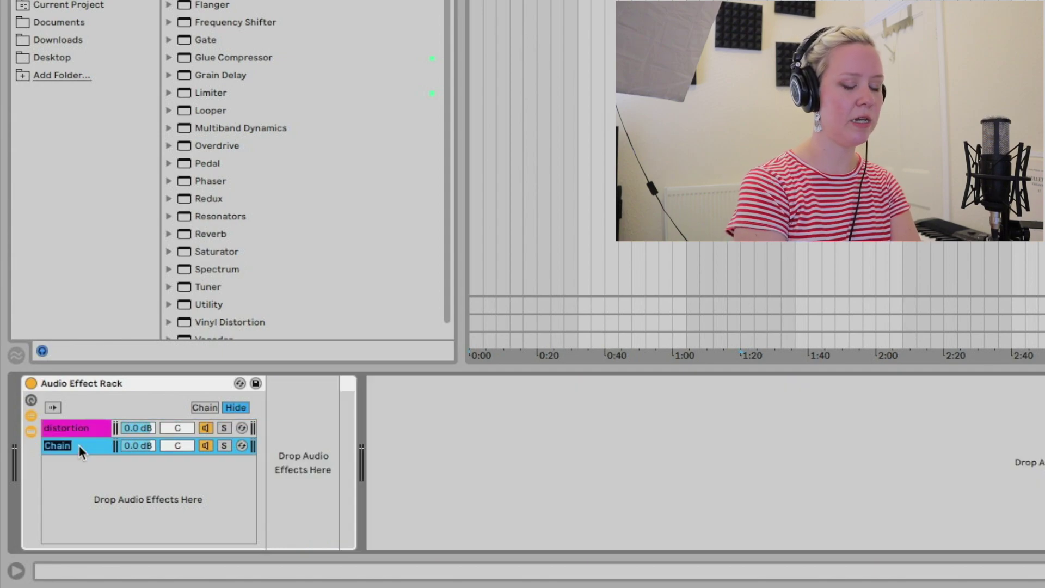
type("high five")
key("Return")
scroll(200, 294, "down", 1)
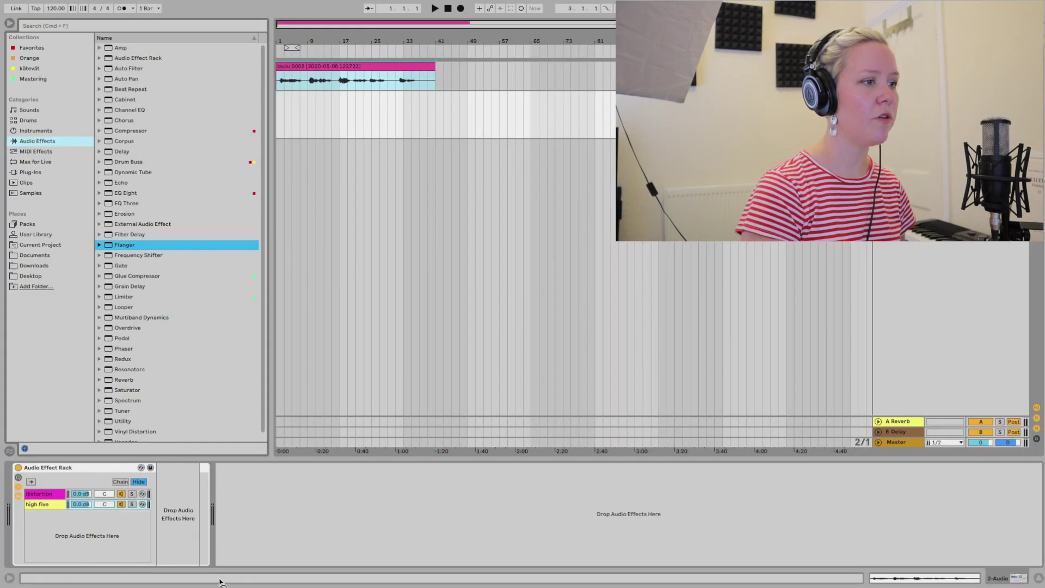
Add a Flanger followed by a Chorus to the high five chain.
left_click_drag(125, 245, 217, 514)
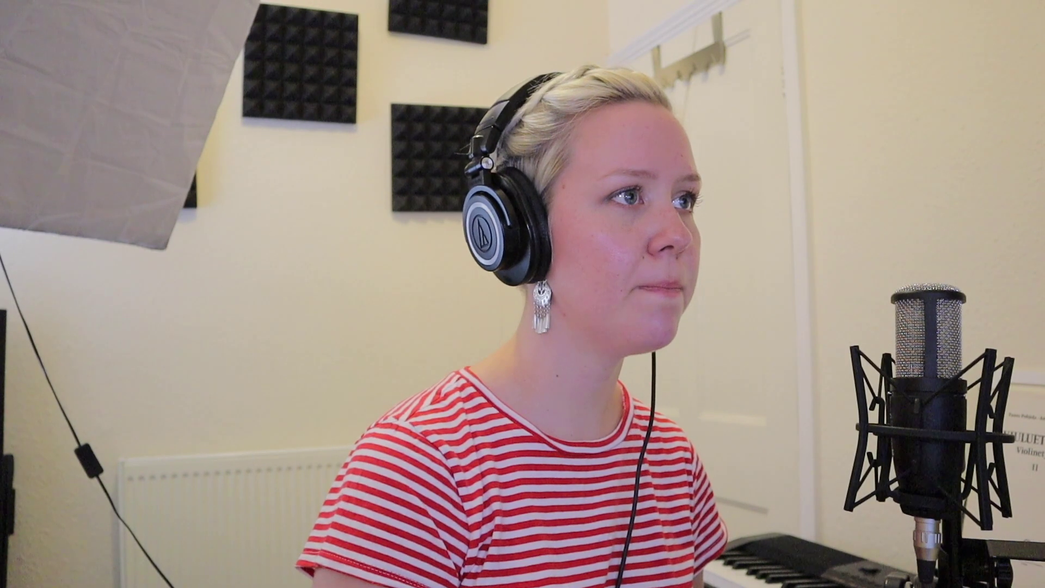
left_click_drag(124, 121, 336, 517)
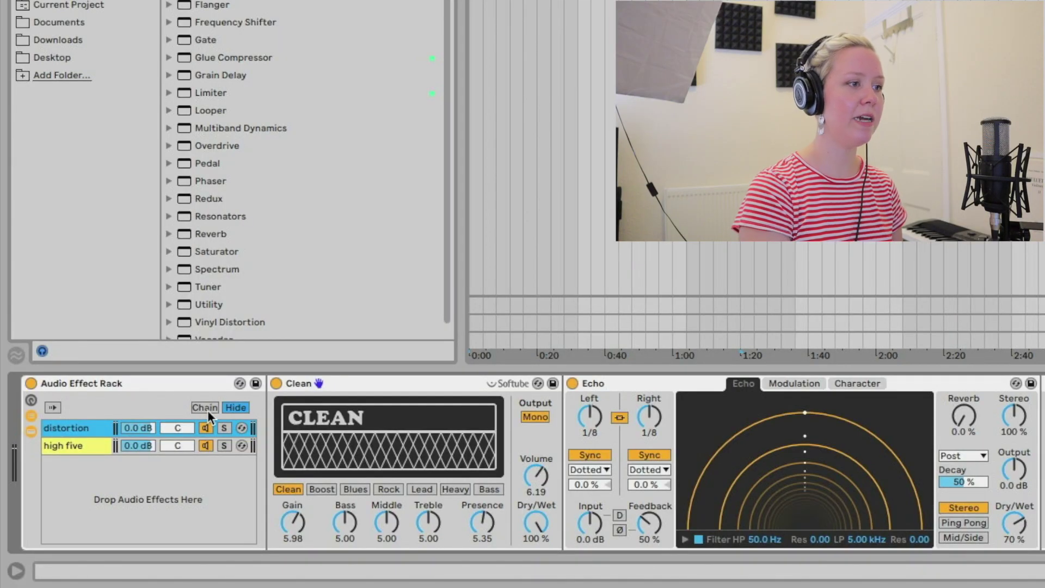
Show the chain zone editor and extend the zones of both the distortion and high five chains from 0 to 127.
left_click(207, 410)
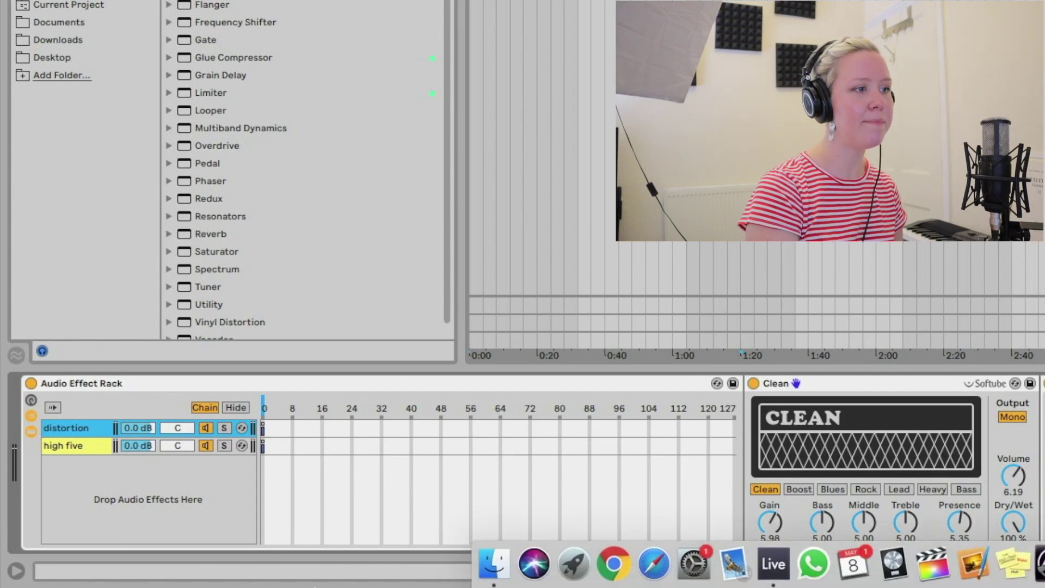
left_click_drag(262, 430, 787, 457)
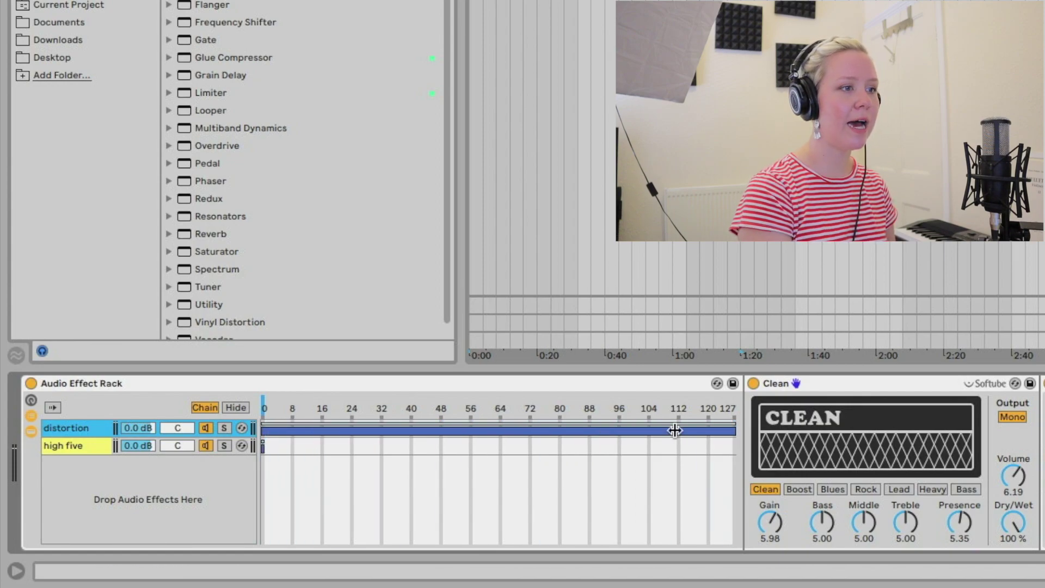
left_click_drag(264, 447, 734, 461)
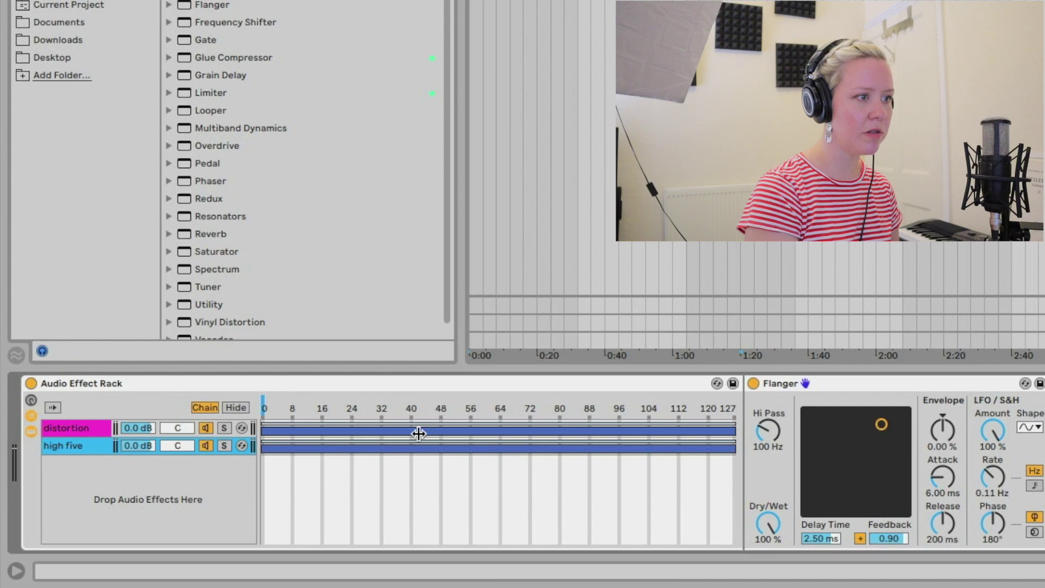
Crossfade the chain zones across 0 to 127, fading the distortion chain in and the high five chain out.
left_click(263, 424)
mouse_move(264, 422)
left_mouse_down()
mouse_move(349, 438)
mouse_move(260, 438)
mouse_move(261, 424)
mouse_move(734, 424)
left_mouse_up()
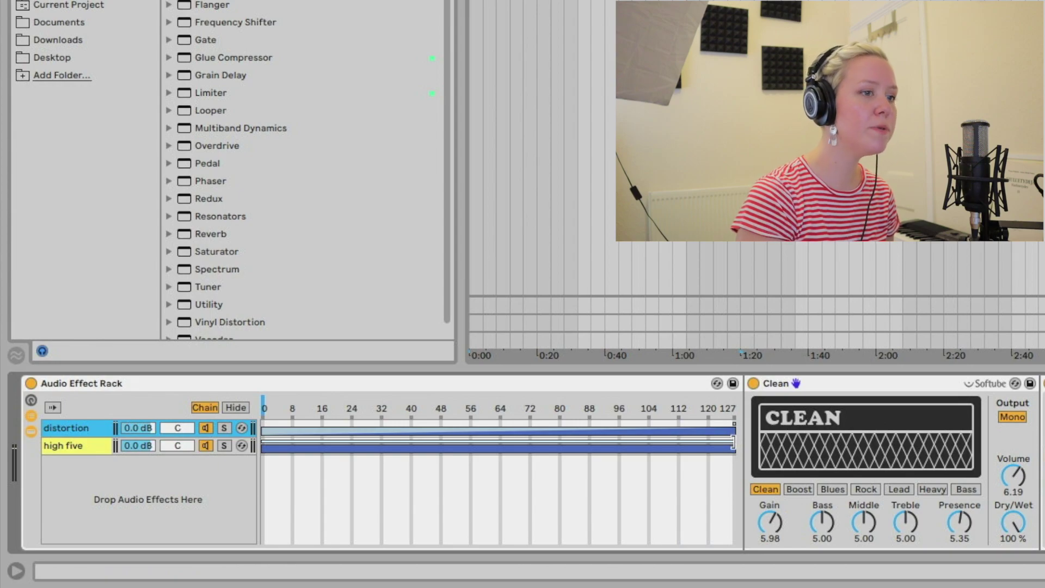
left_click(729, 447)
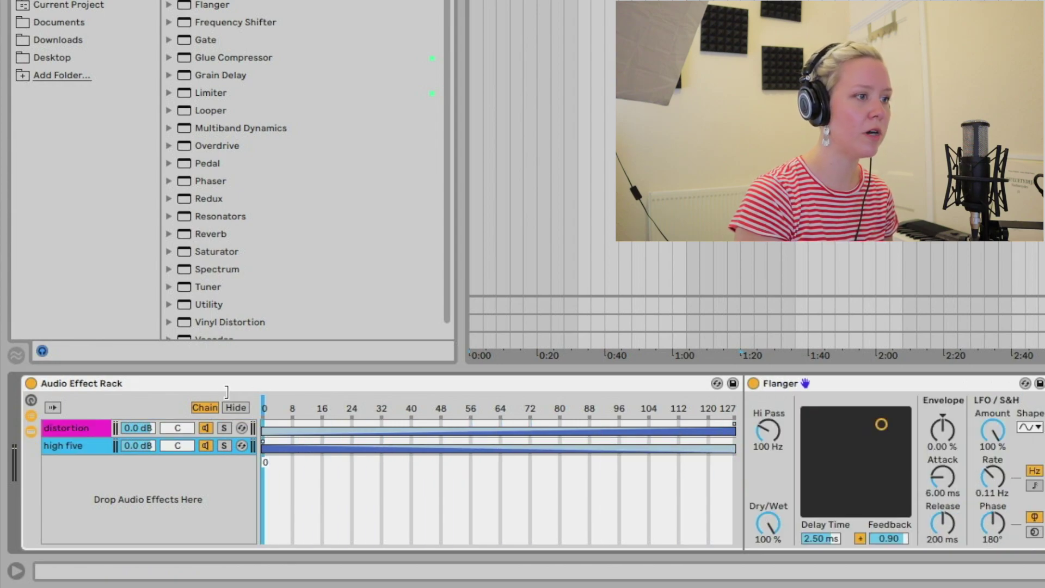
mouse_move(493, 560)
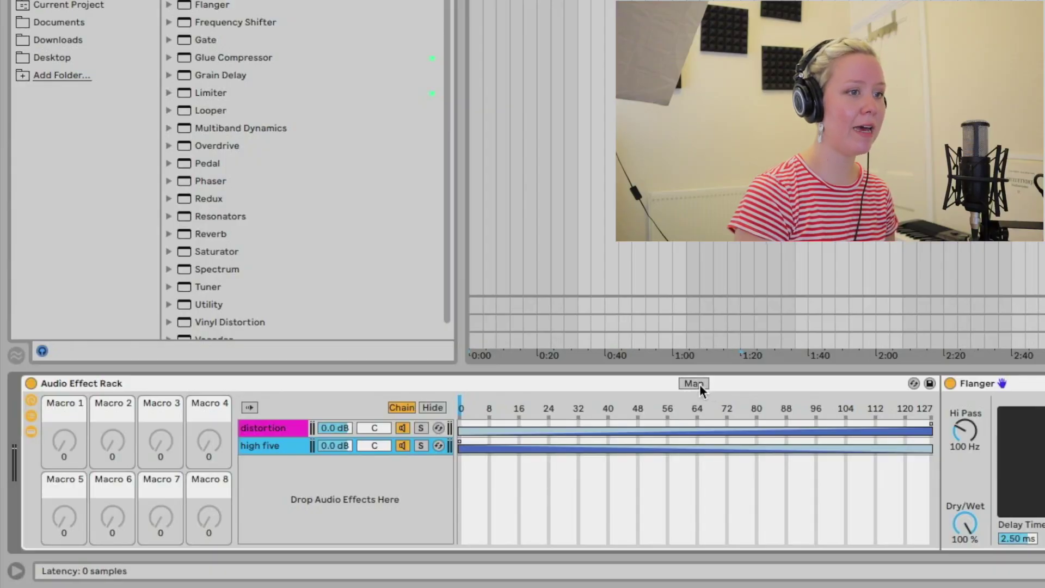
Map the rack's chain selector to Macro 1 and leave macro mapping mode.
left_click(696, 384)
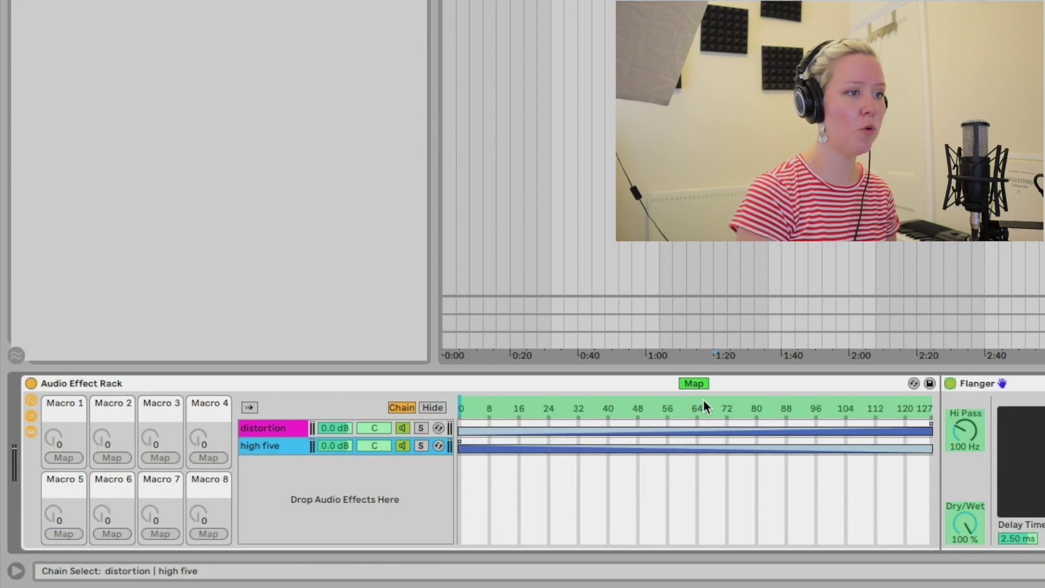
left_click(684, 407)
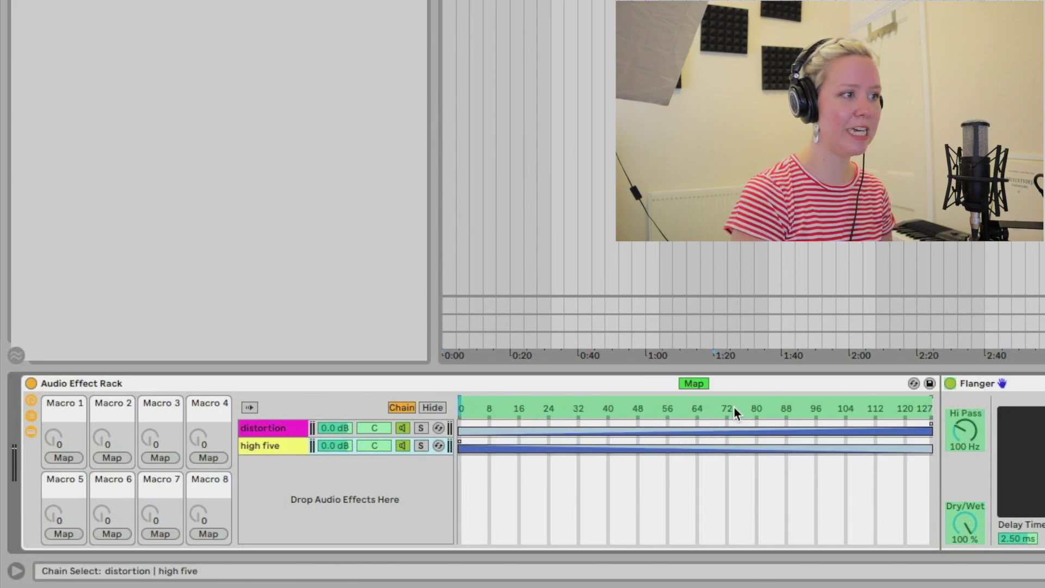
left_click(63, 458)
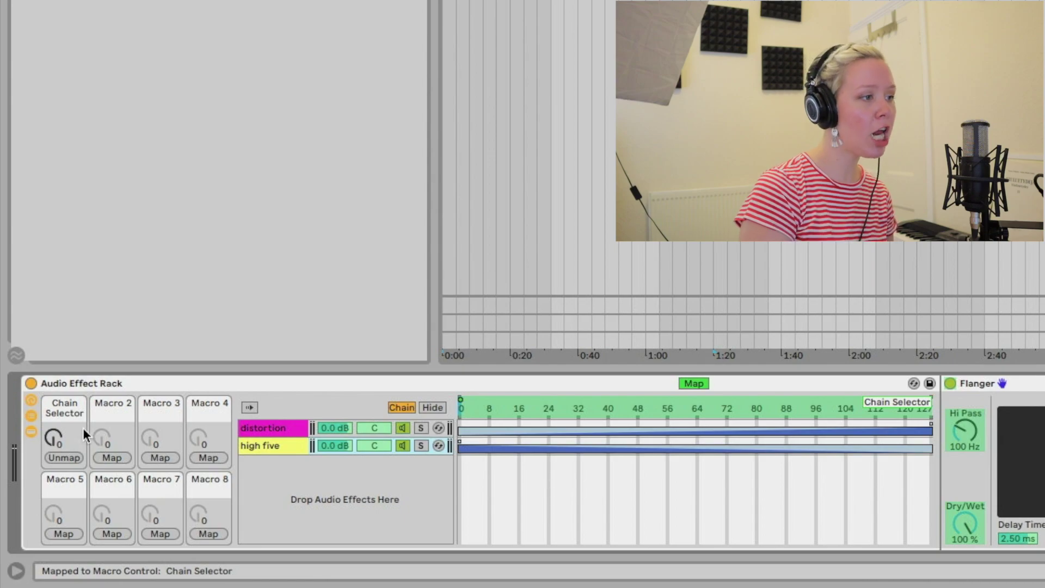
left_click(694, 383)
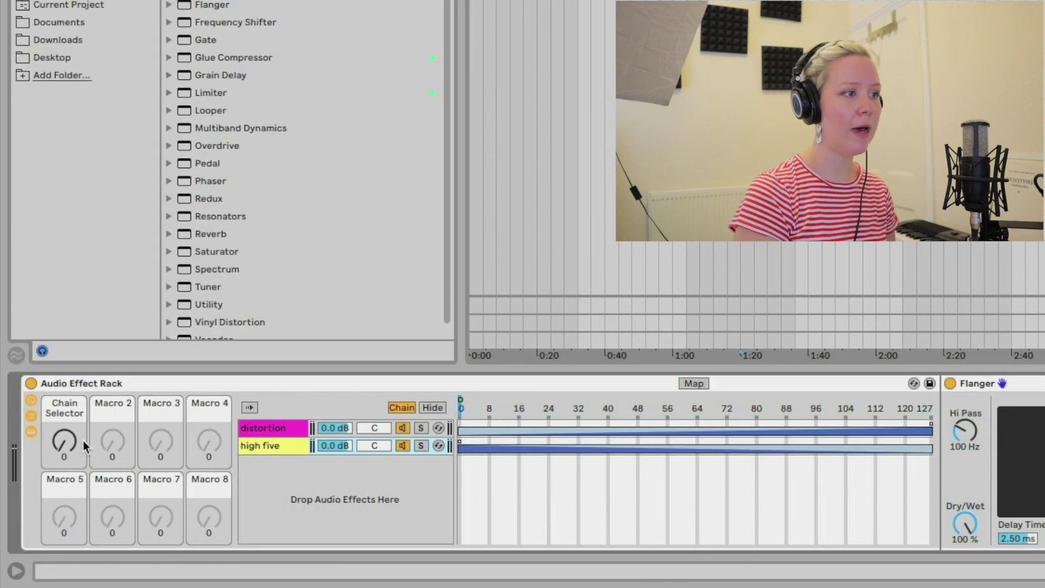
Play the vocal clip while sweeping the Chain Selector macro between 0 and 127, leave it at 127, and stop playback.
left_click_drag(65, 443, 79, 463)
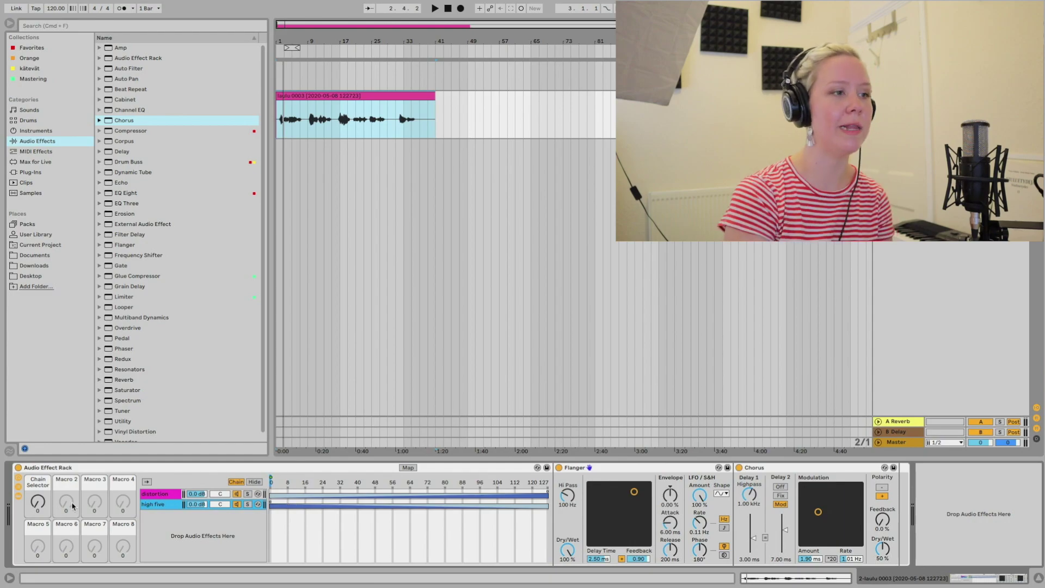
key("space")
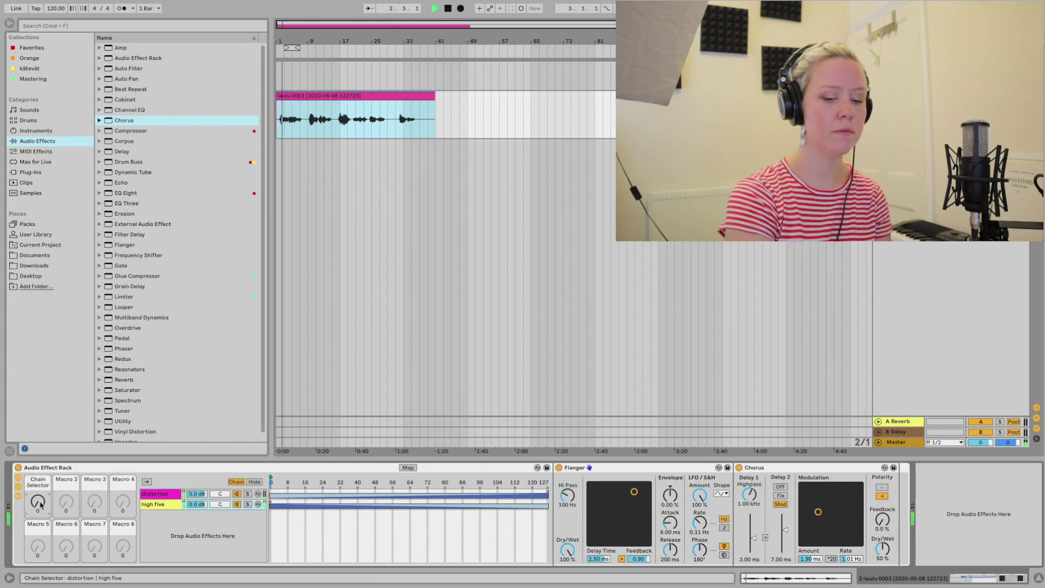
mouse_move(41, 505)
left_mouse_down()
mouse_move(41, 378)
mouse_move(38, 494)
left_mouse_up()
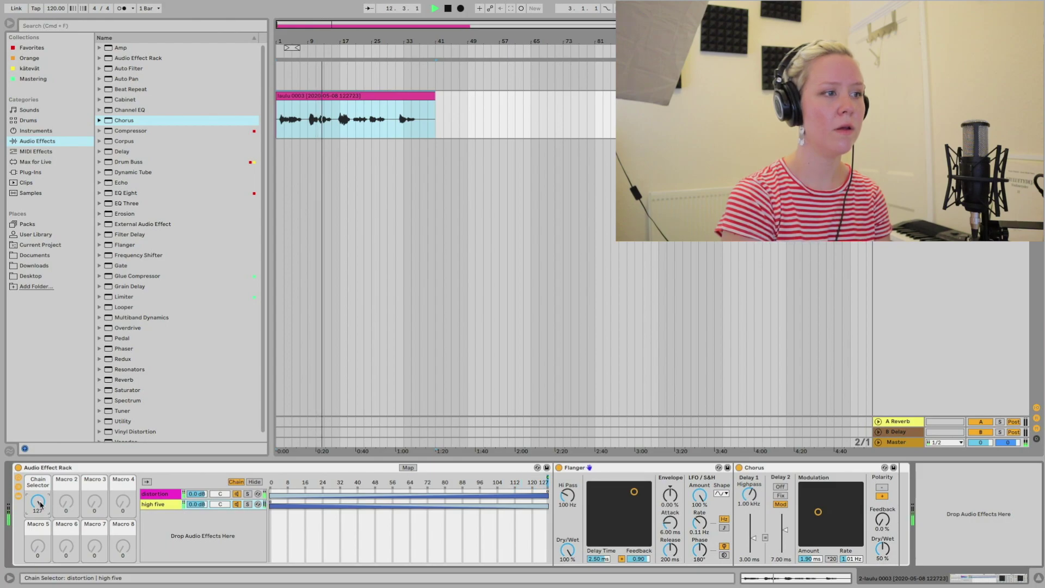
mouse_move(38, 501)
left_mouse_down()
mouse_move(37, 518)
mouse_move(38, 501)
left_mouse_up()
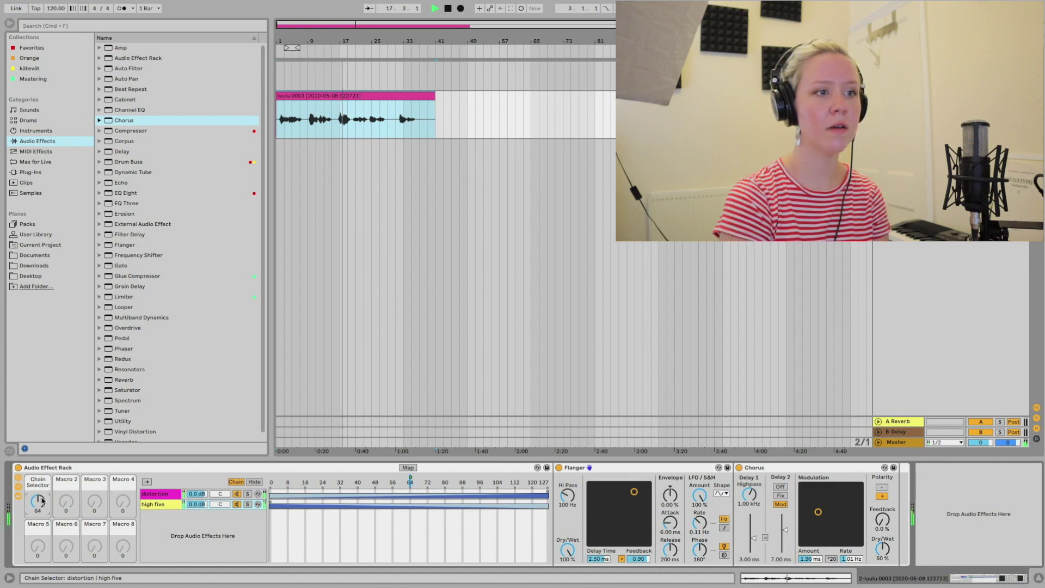
mouse_move(37, 501)
left_mouse_down()
mouse_move(38, 528)
mouse_move(38, 451)
left_mouse_up()
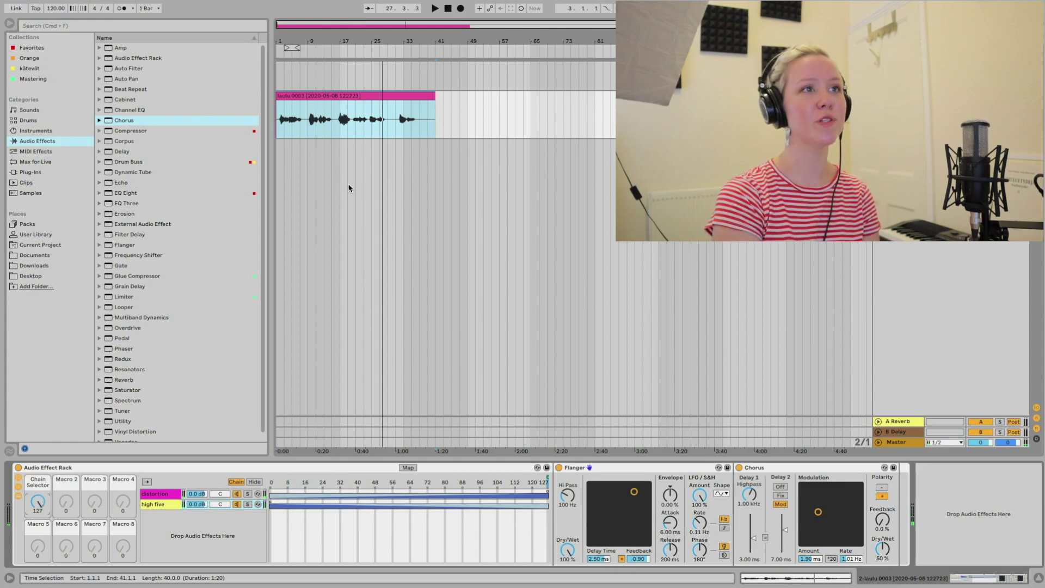
key("space")
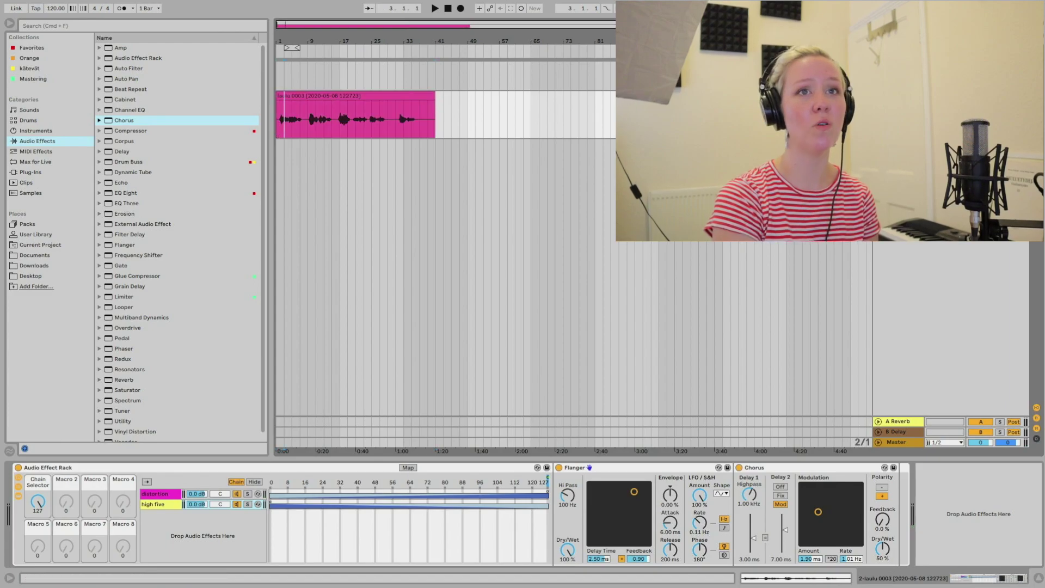
Automate the Chain Selector macro over the vocal clip from 127 with two V-shaped dips at about bars 7 and 25, and play it back.
key("a")
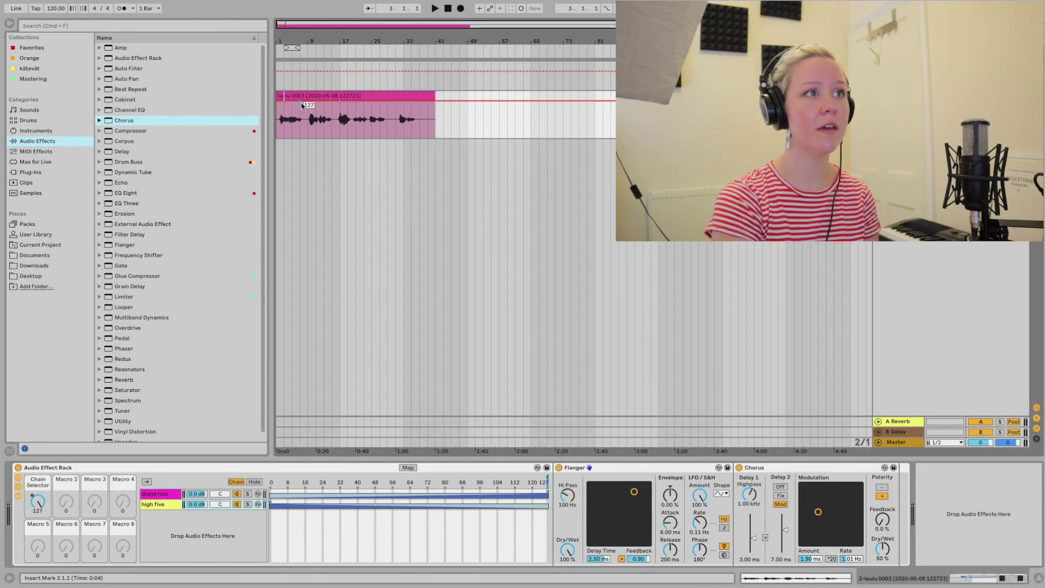
left_click_drag(300, 104, 299, 136)
left_click(372, 101)
left_click(394, 102)
left_click_drag(373, 103, 372, 141)
key("space")
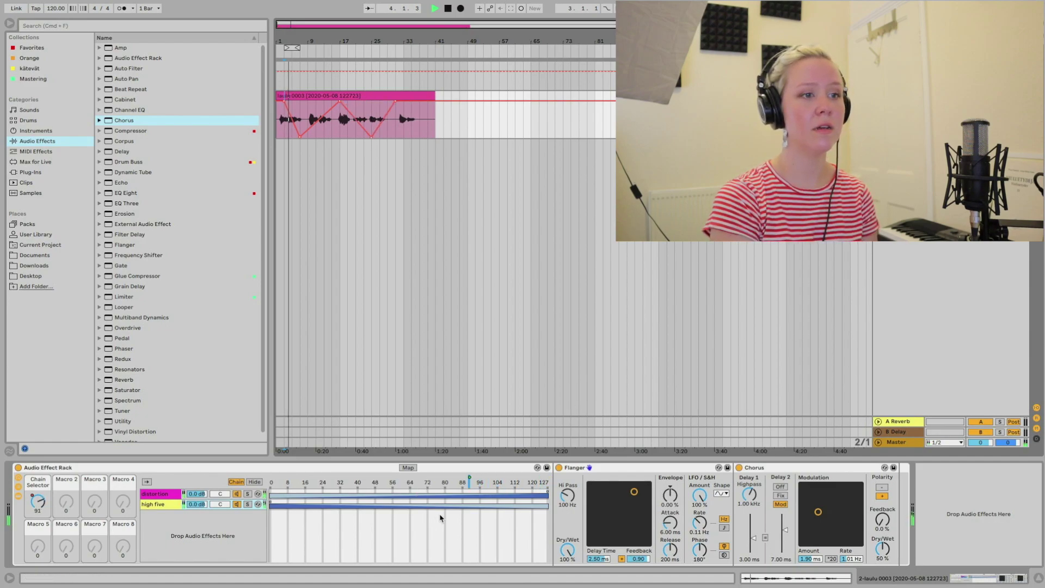
mouse_move(361, 572)
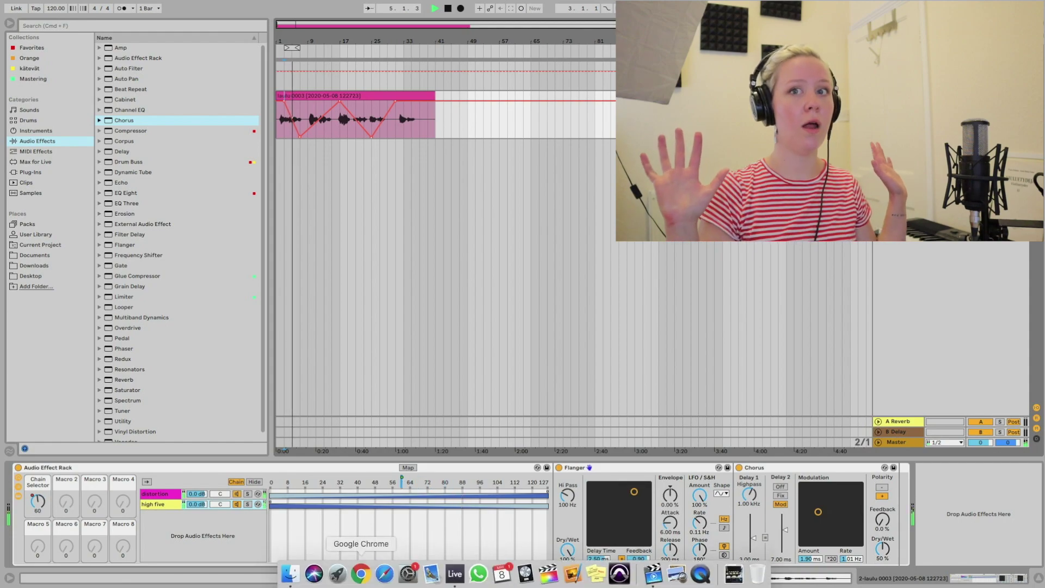